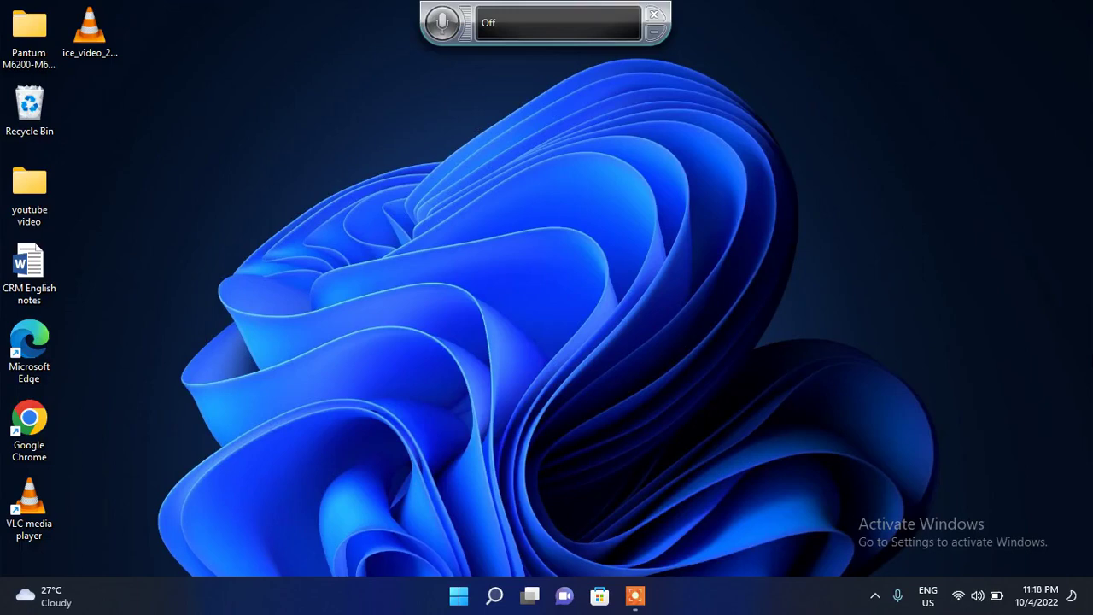
- Search Windows for "youtube" to see whether a YouTube app is installed, and close the search
left_click(461, 595)
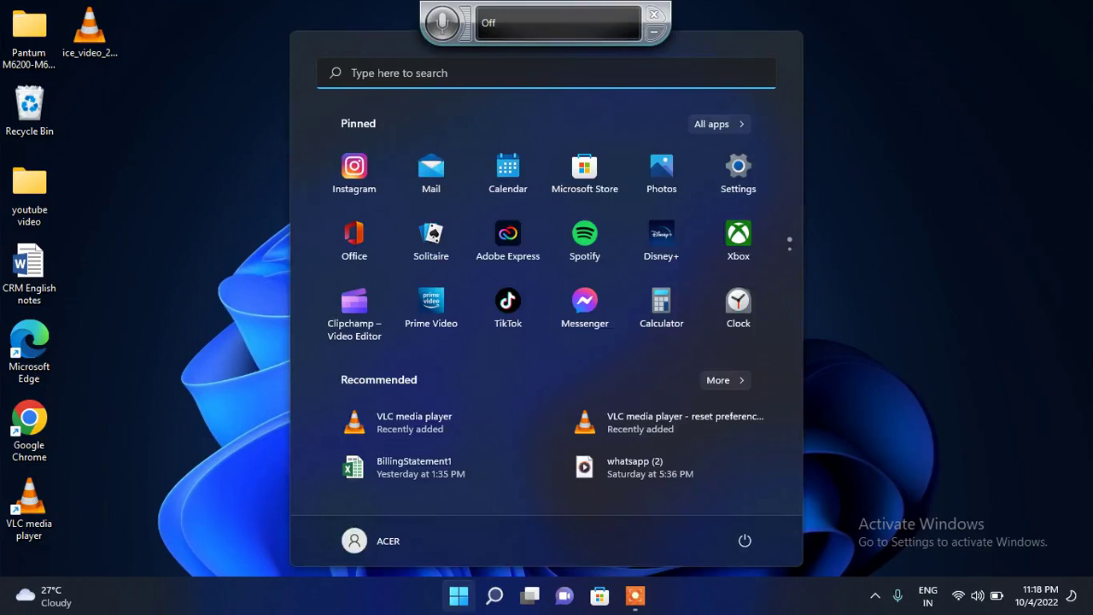
type("you")
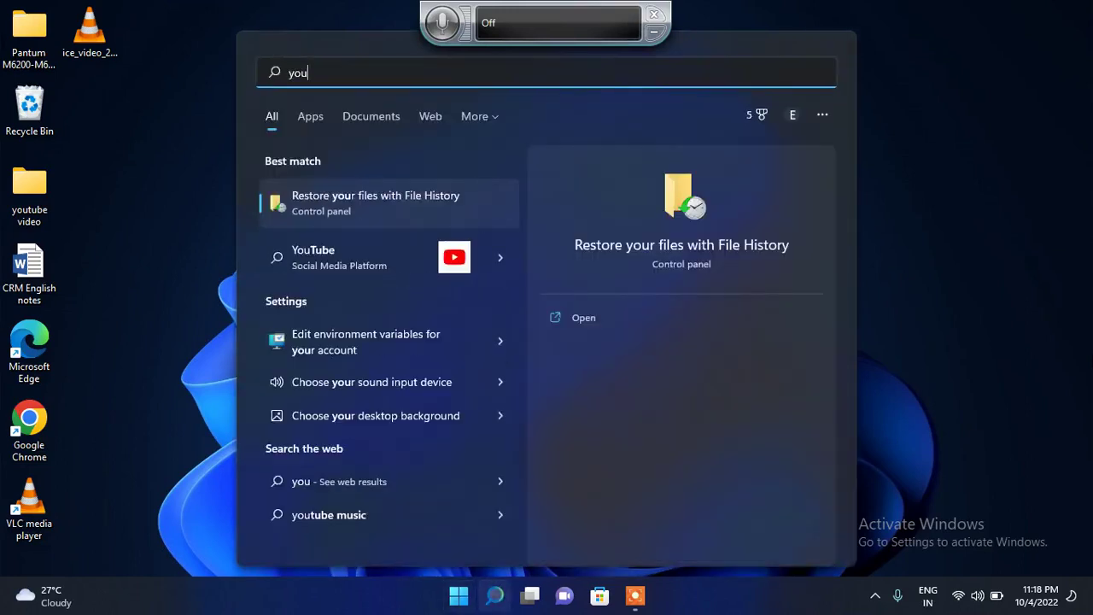
type("tu")
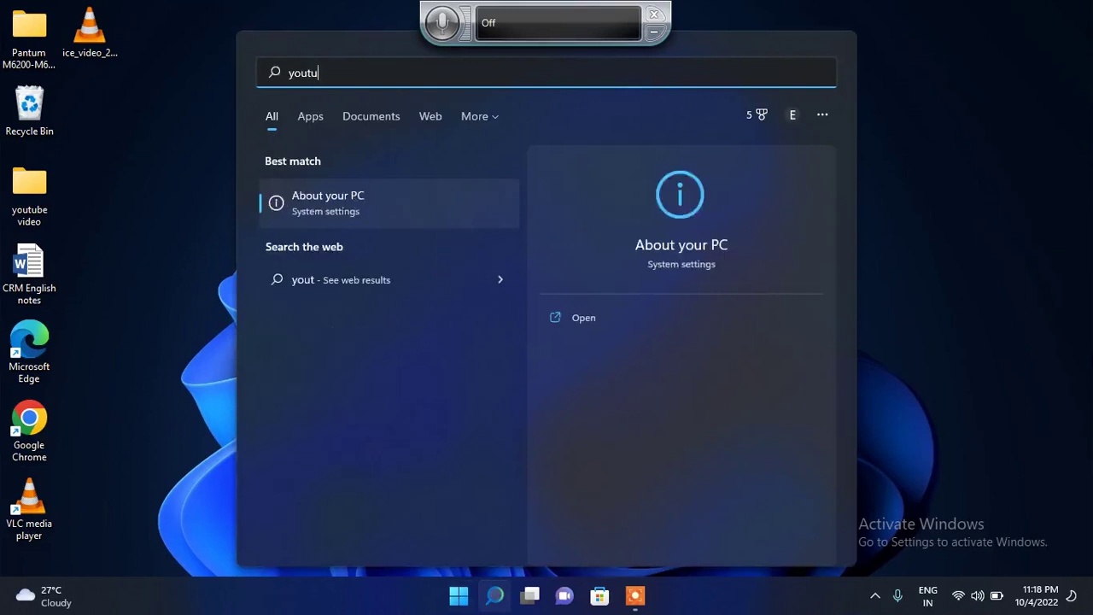
type("be")
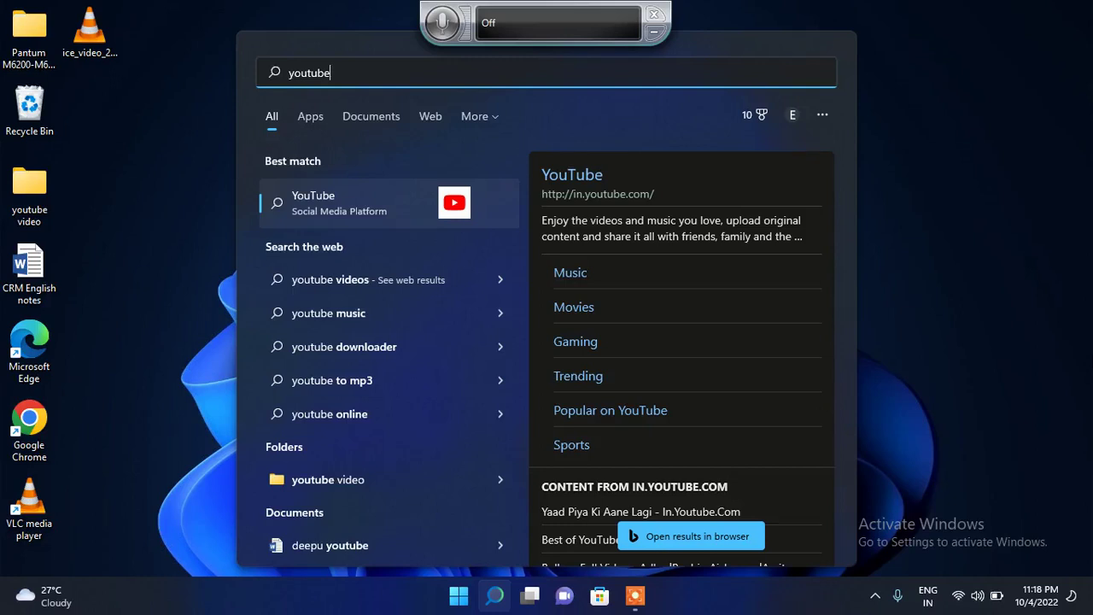
key("super")
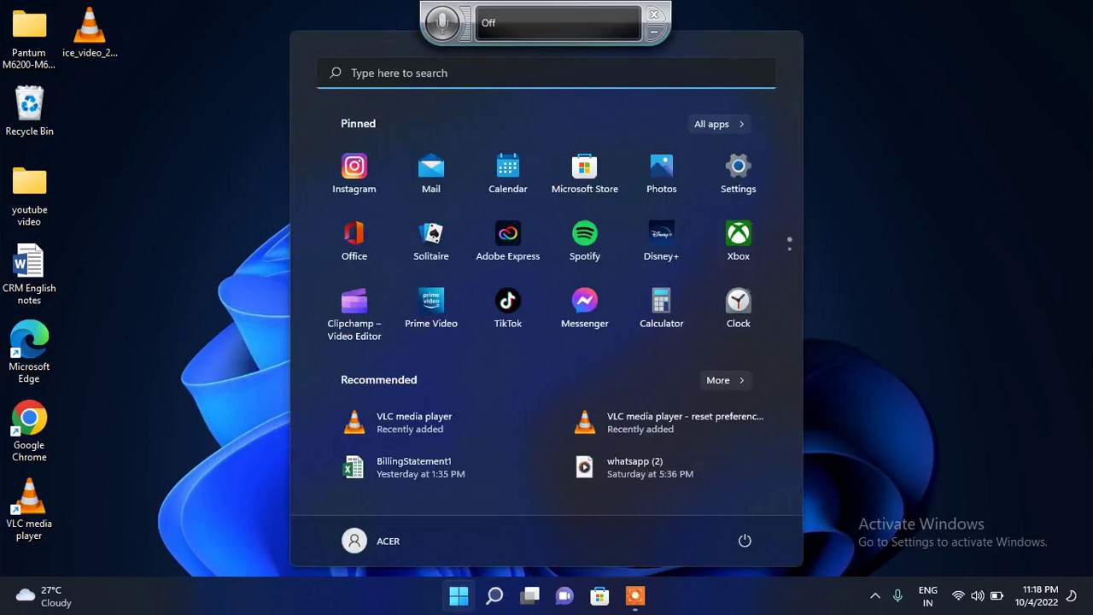
key("super")
key("alt+shift")
- Open Microsoft Edge and go to youtube.com
left_click(29, 351)
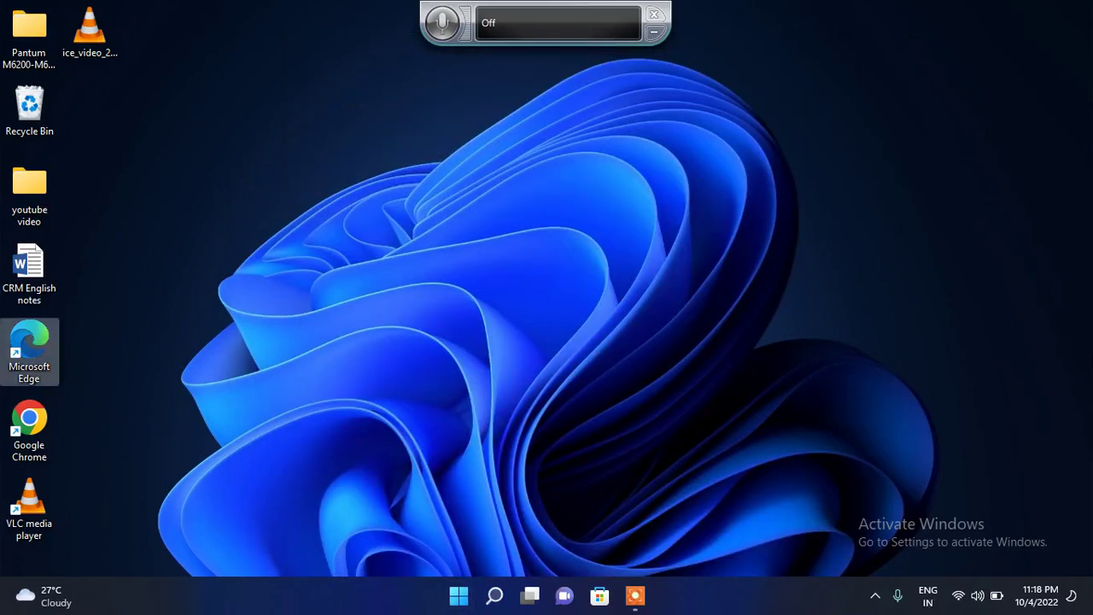
key("Return")
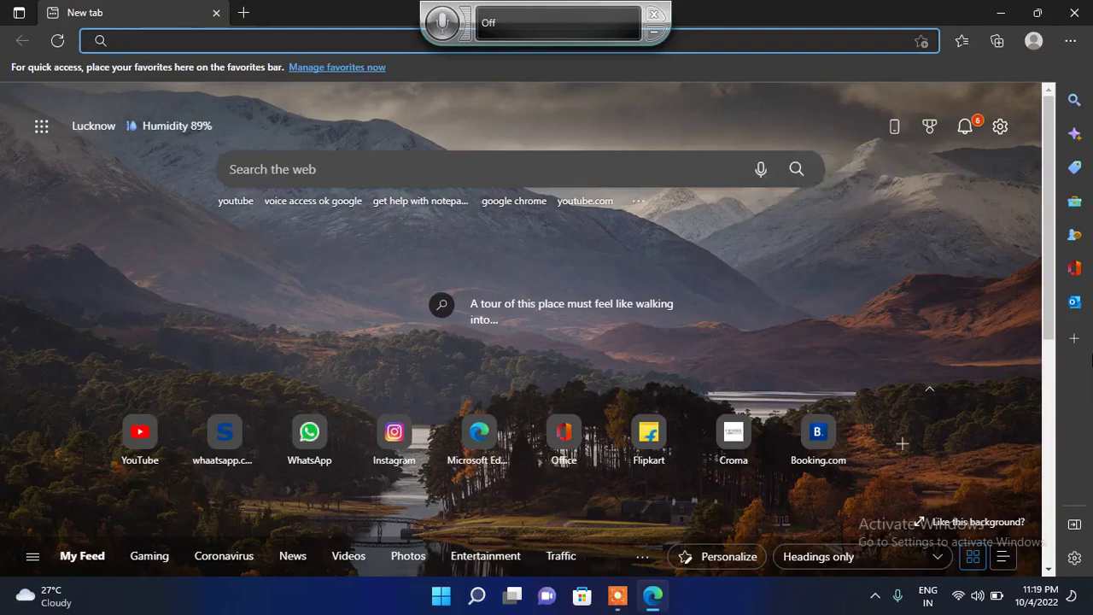
type("youtu")
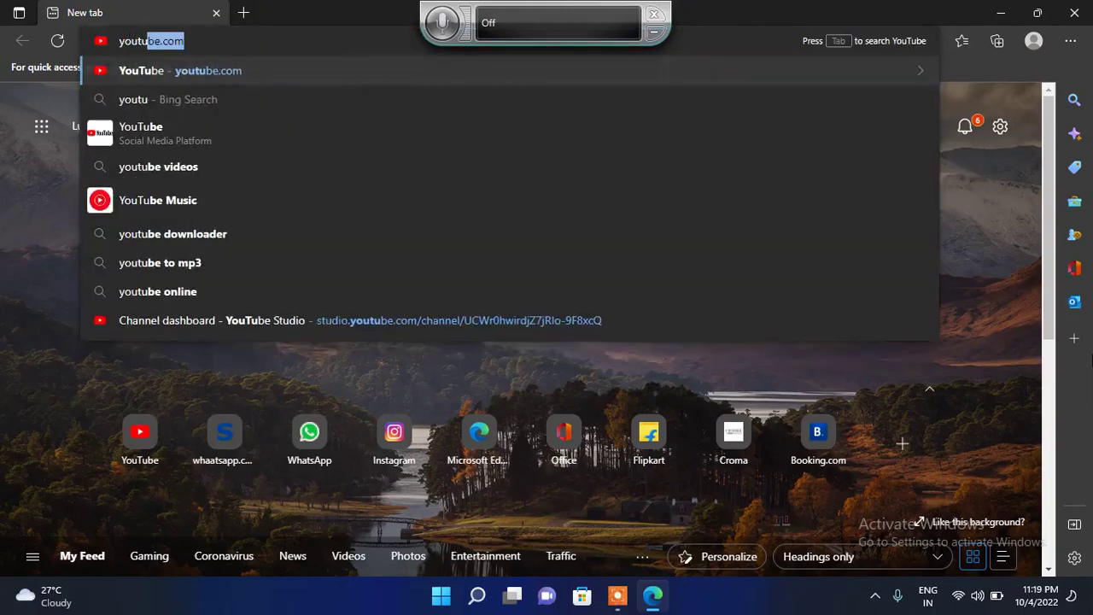
type("be.com")
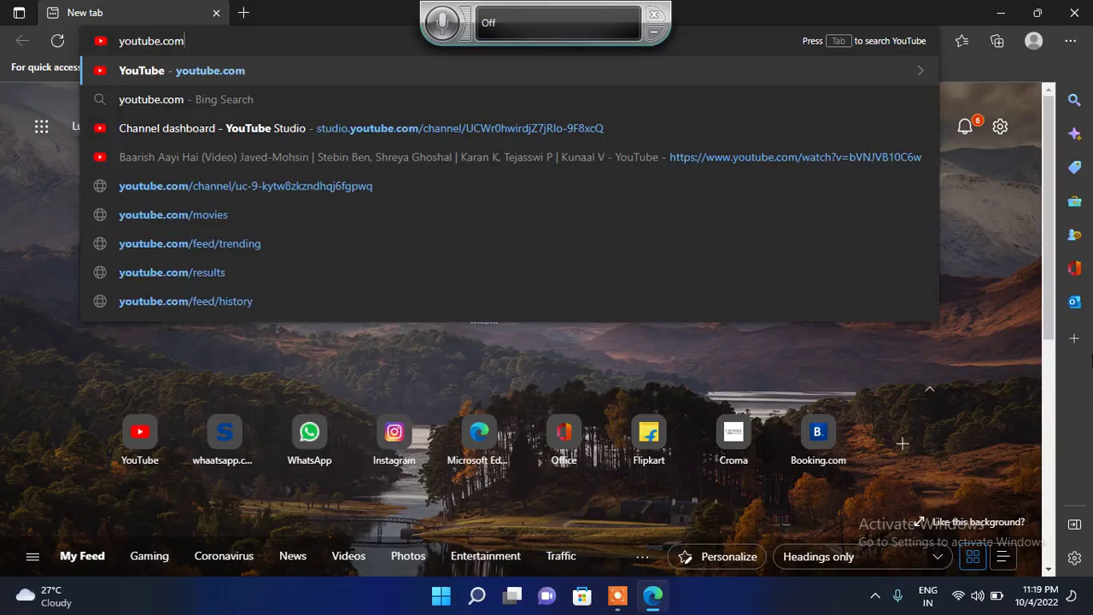
key("Return")
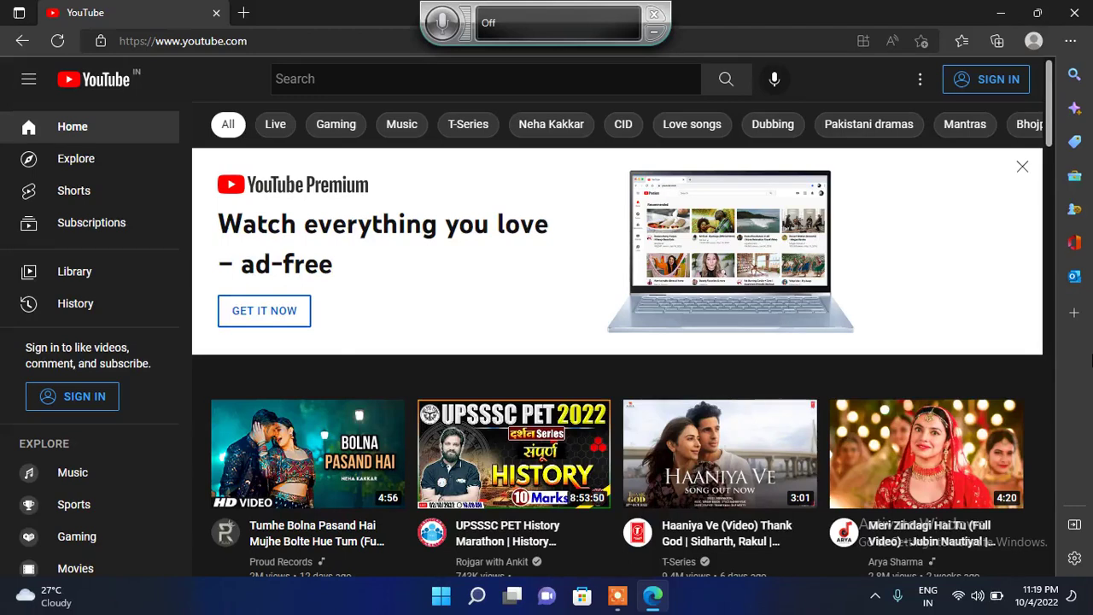
- Install the YouTube website as an app on the computer
key("Tab")
key("Tab")
key("Tab")
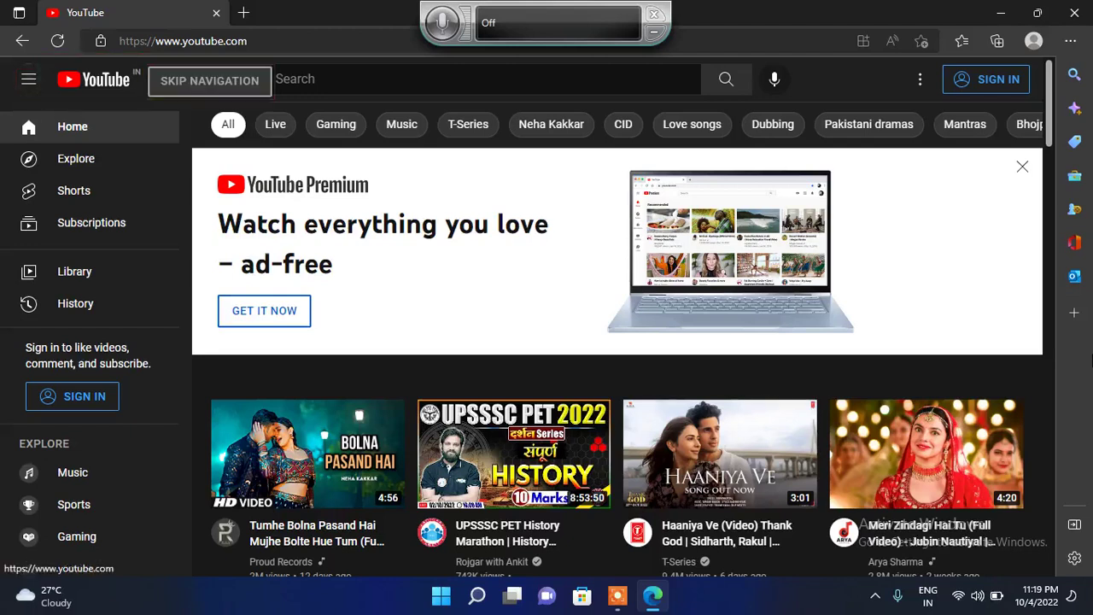
key("Tab")
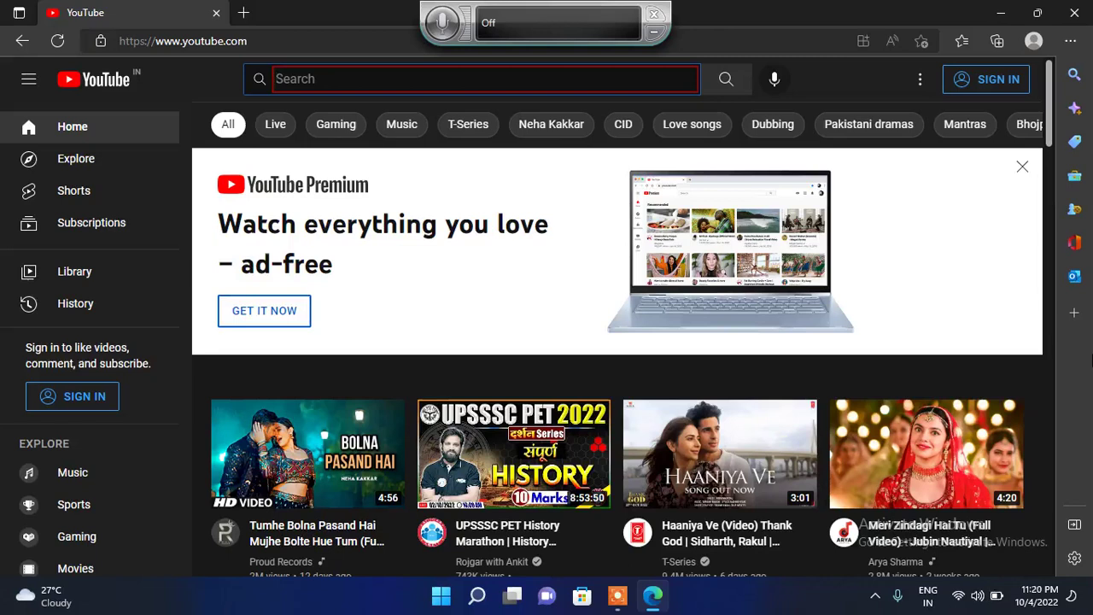
key("shift+Tab")
key("shift+Tab")
key("shift+Tab")
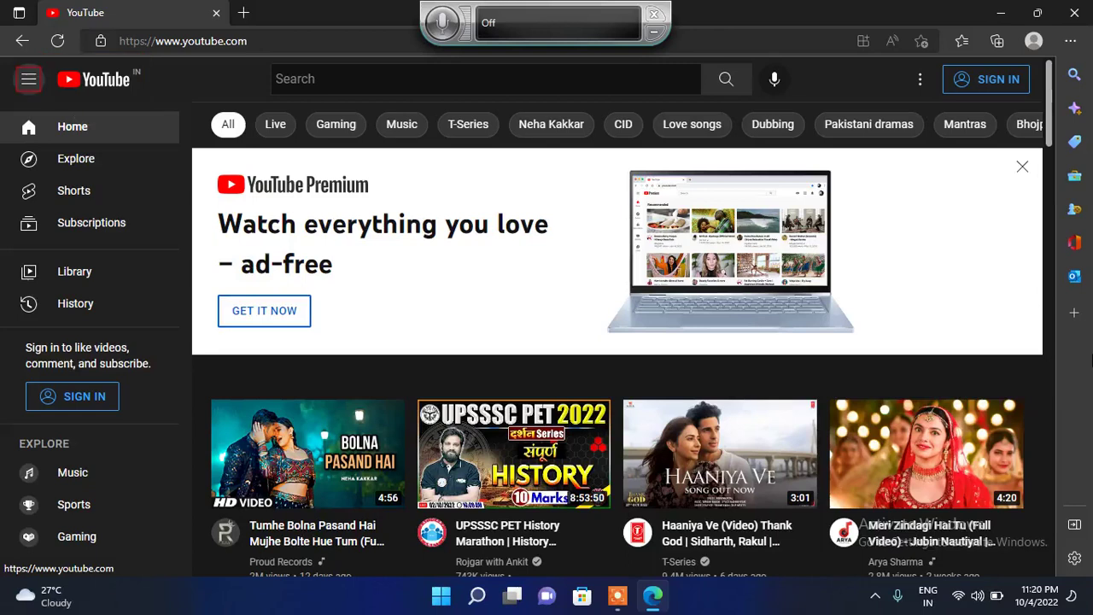
key("shift+Tab")
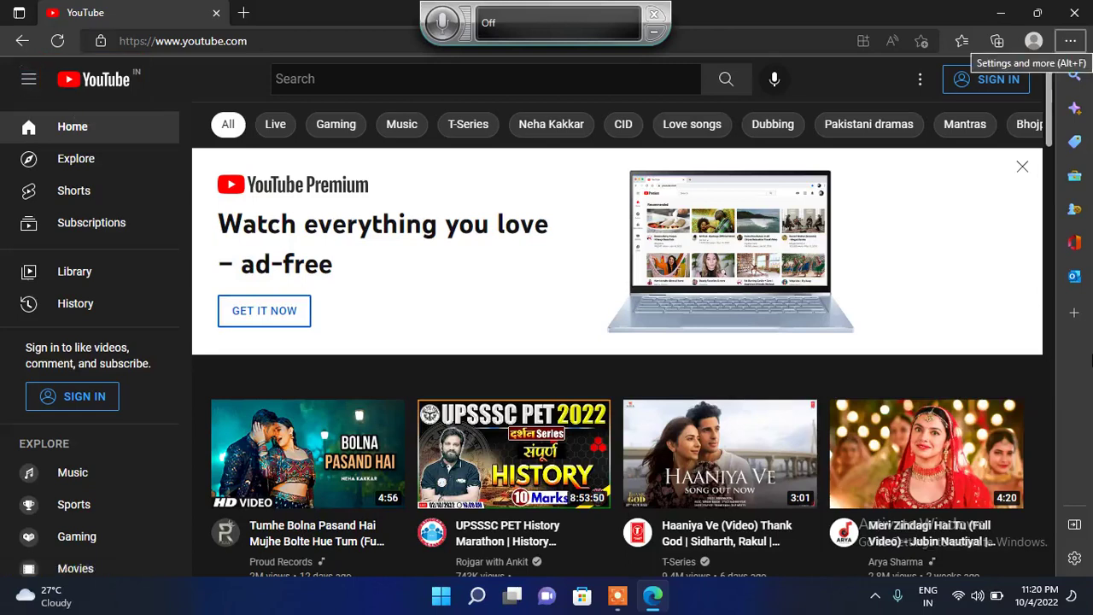
key("shift+Tab")
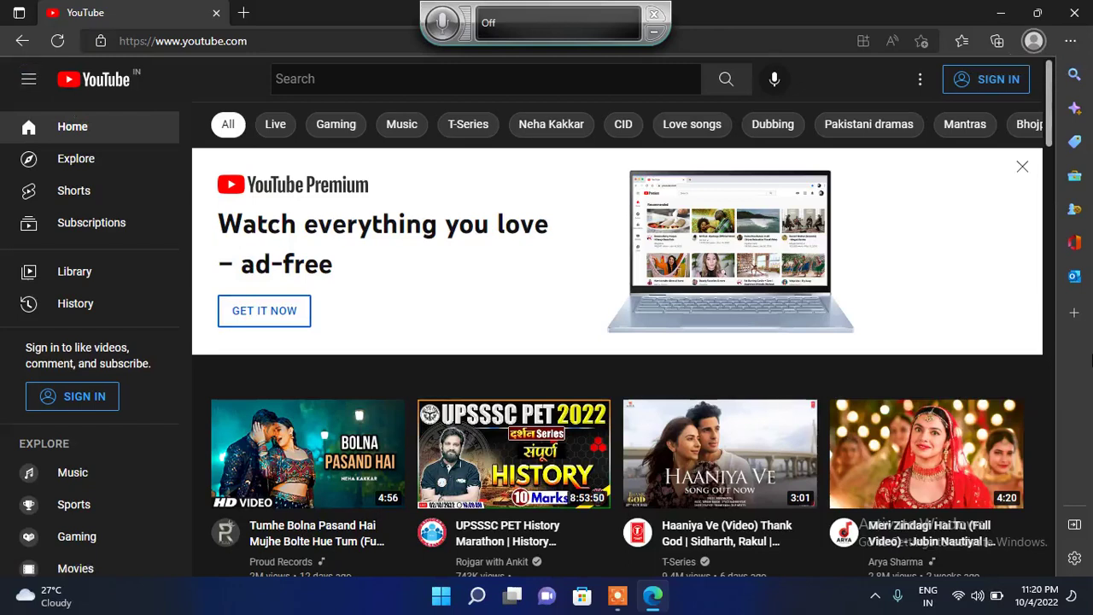
key("shift+Tab")
key("shift+Tab")
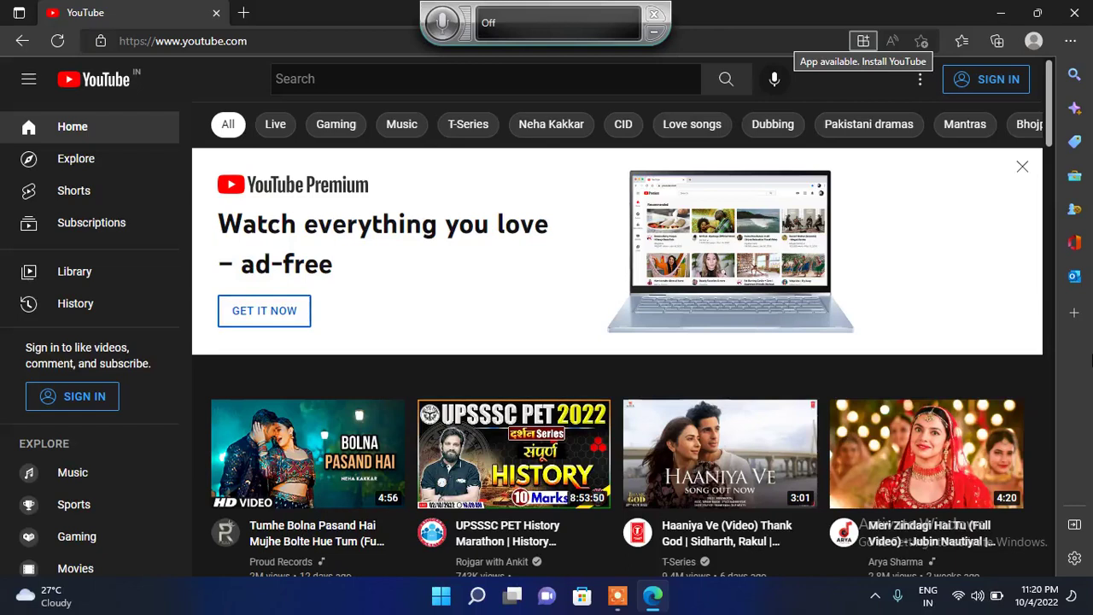
left_click(863, 40)
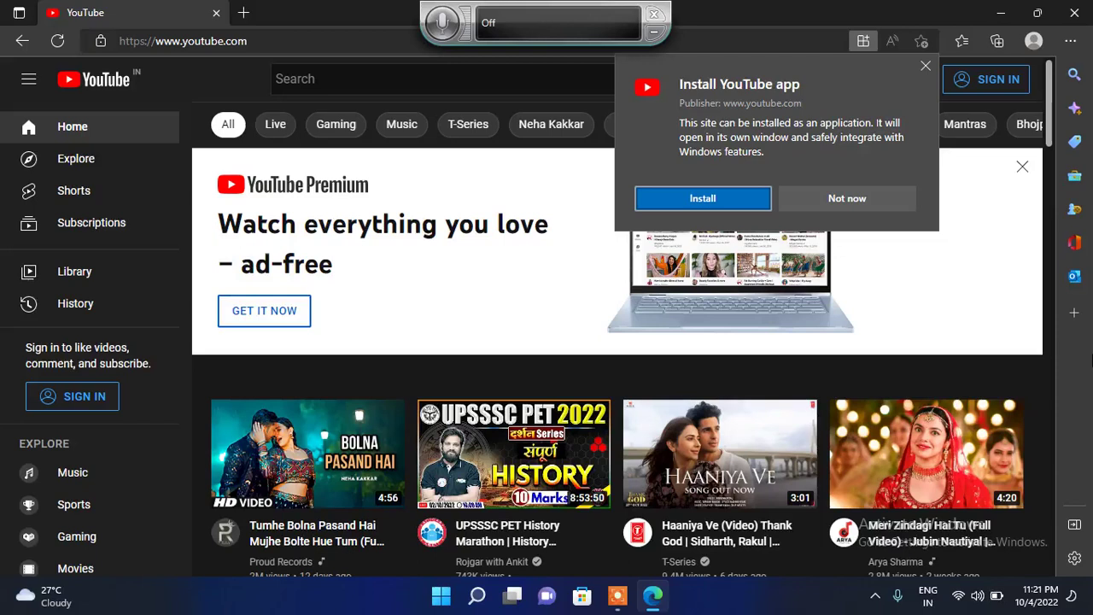
key("Escape")
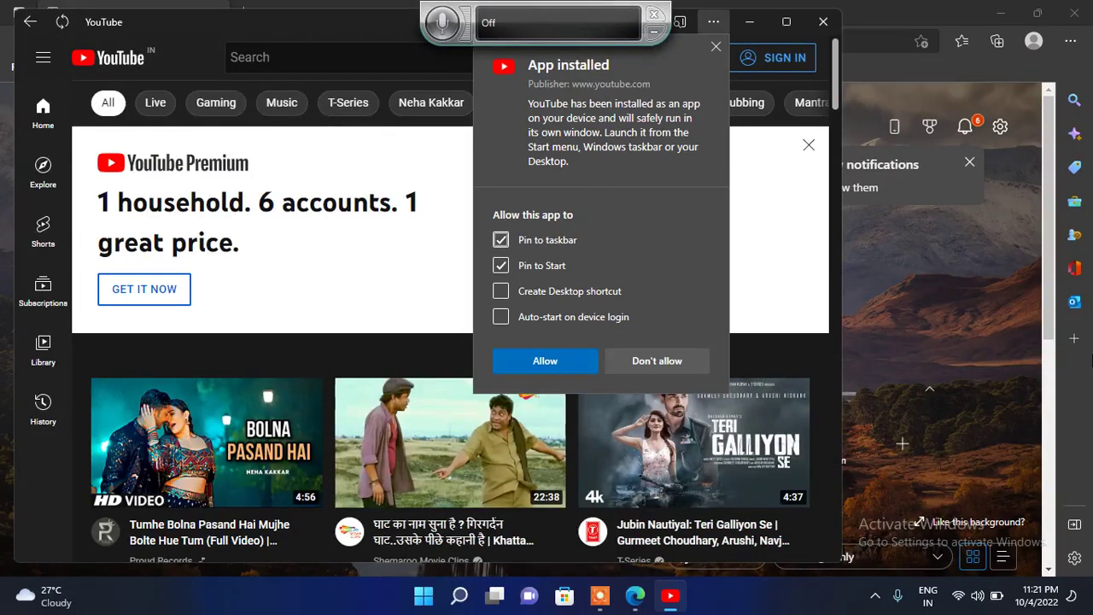
- Allow the installed YouTube app to be pinned to the taskbar and to Start, without a desktop shortcut or auto-start
key("Tab")
key("Tab")
key("Tab")
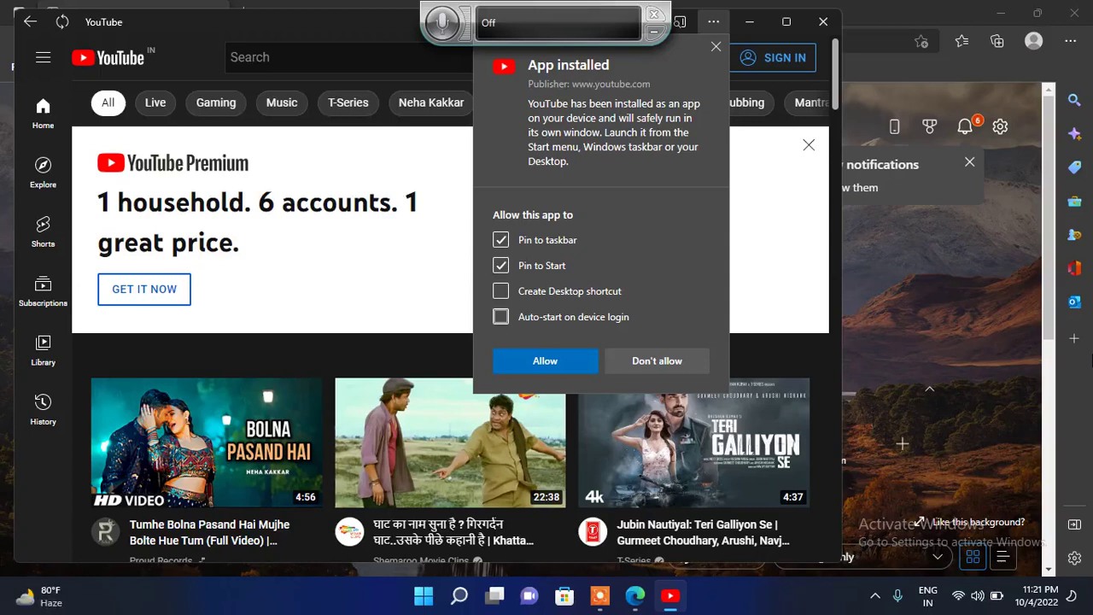
key("Tab")
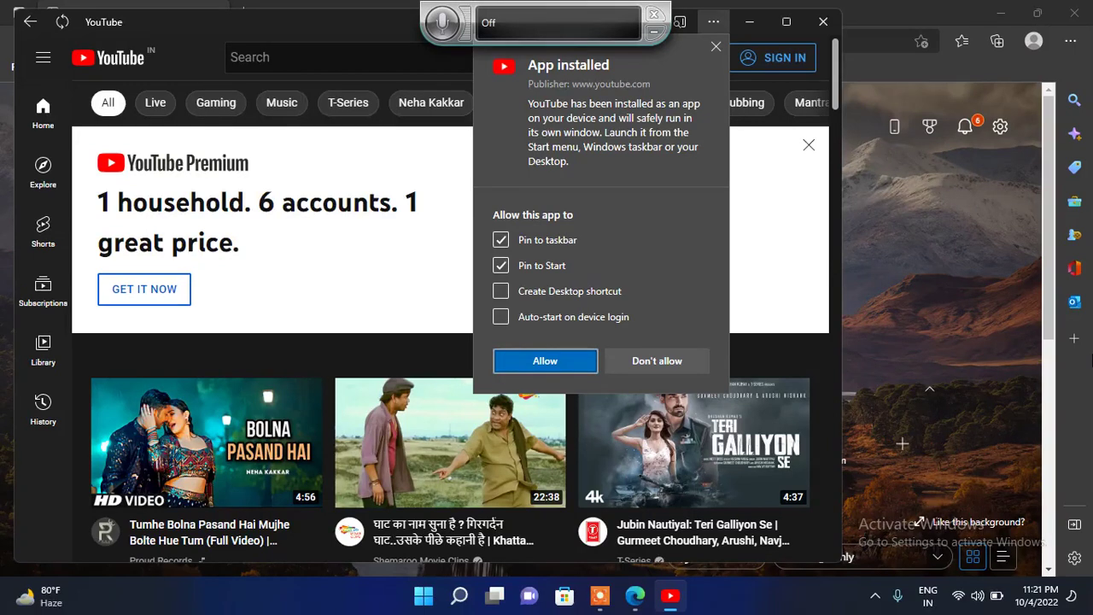
key("Return")
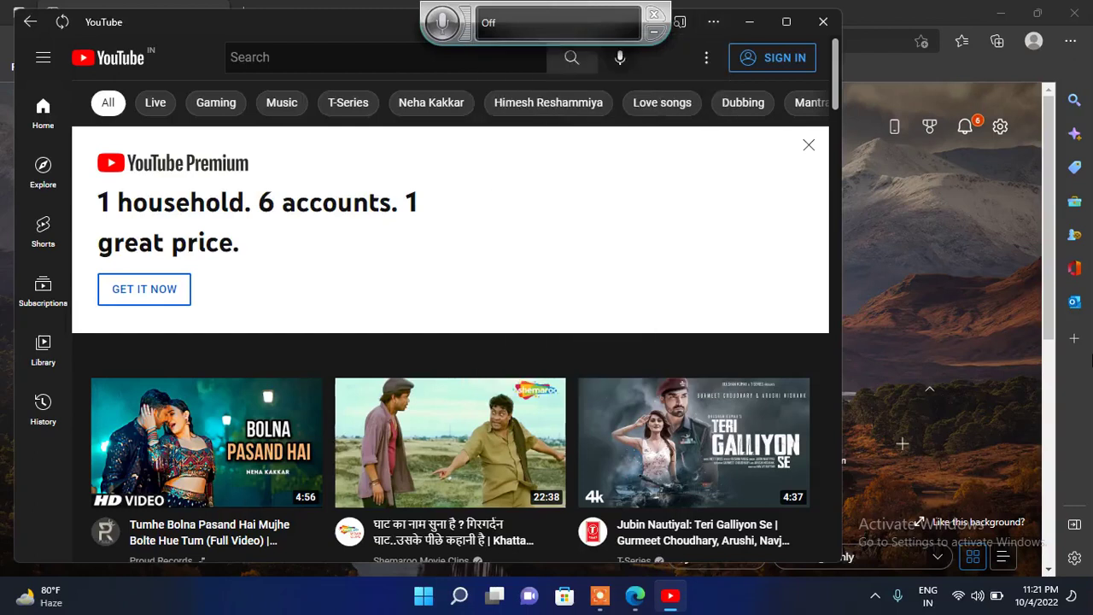
key("Tab")
key("Tab")
key("Tab")
key("shift+Tab")
key("shift+Tab")
key("shift+Tab")
key("shift+Tab")
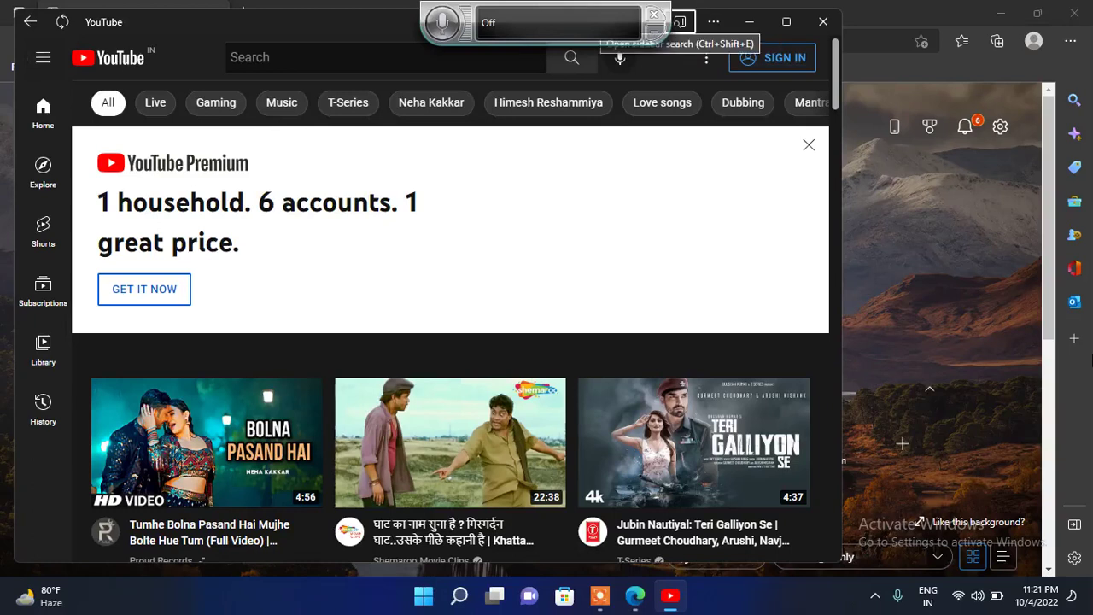
key("shift+Tab")
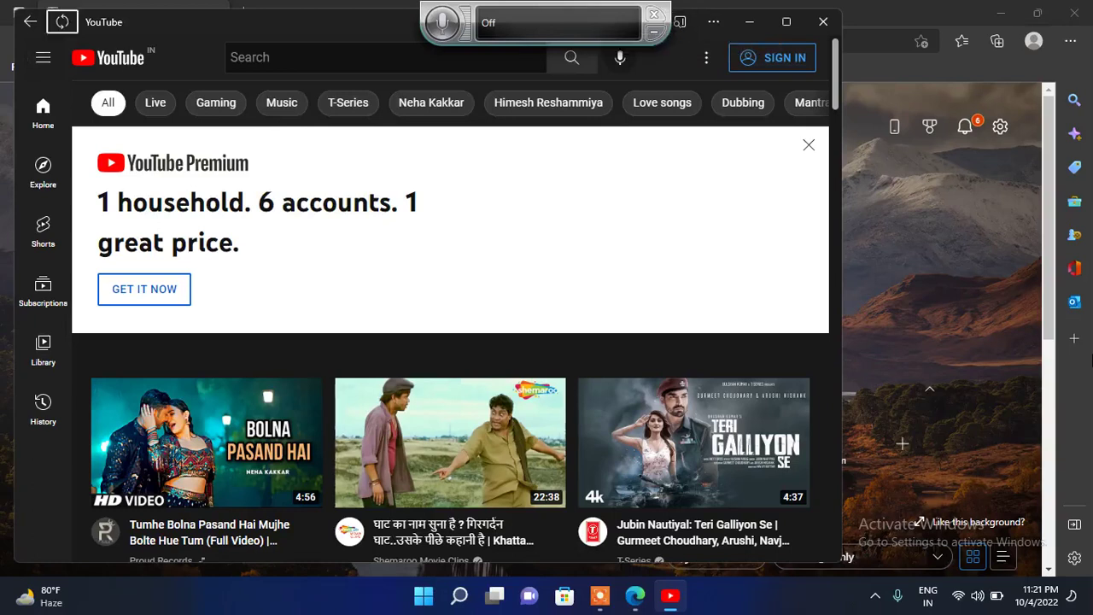
key("shift+Tab")
key("shift+Tab")
key("Tab")
- Search Windows for "you" to check for the installed YouTube app, and return to the desktop
key("super")
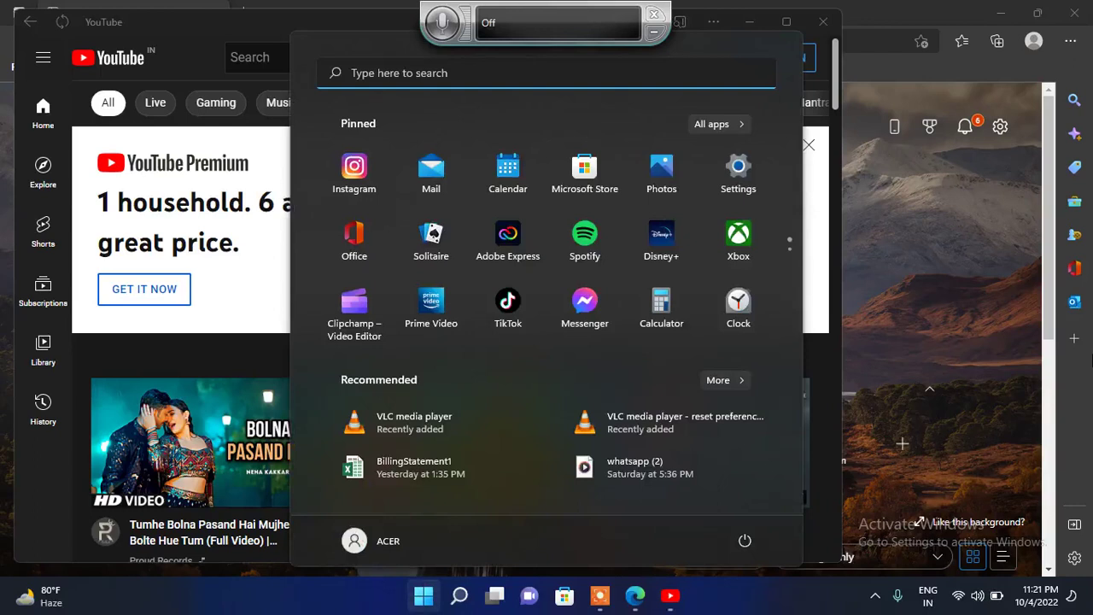
type("you")
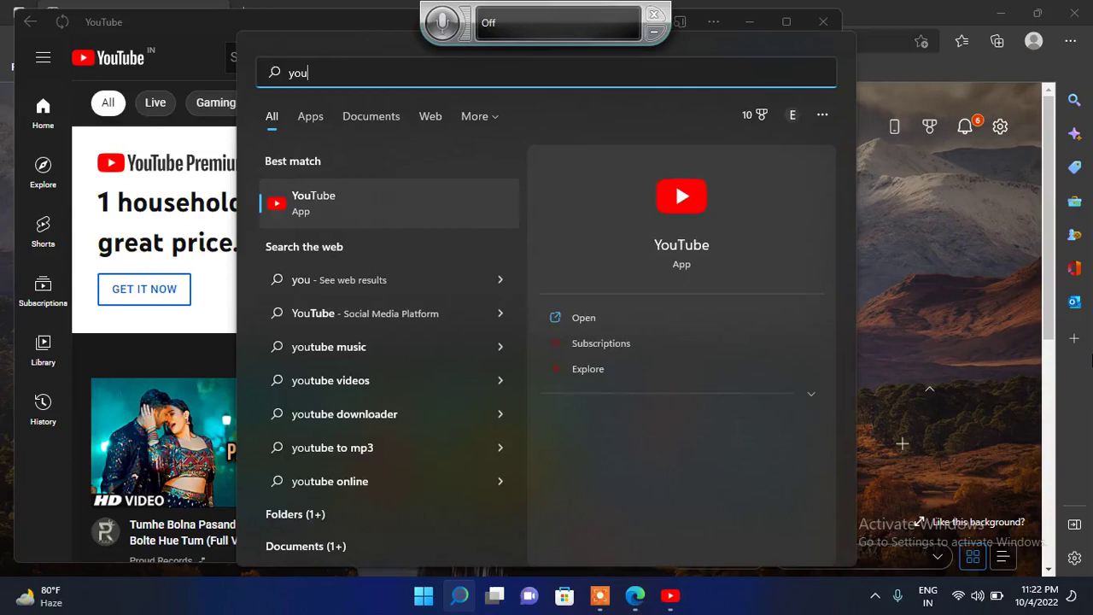
key("super+d")
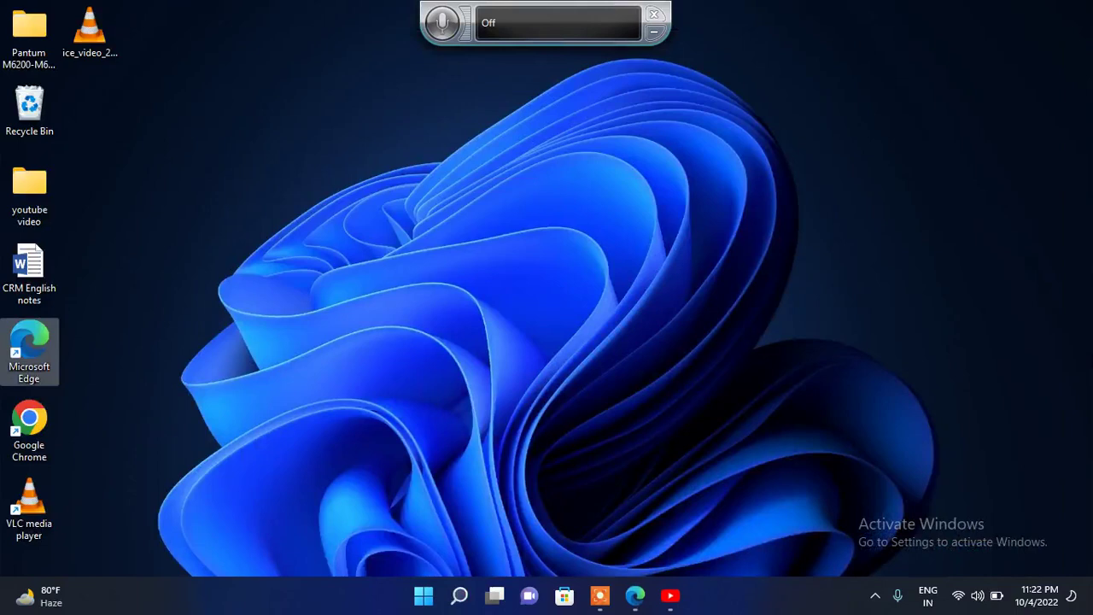
key("F10")
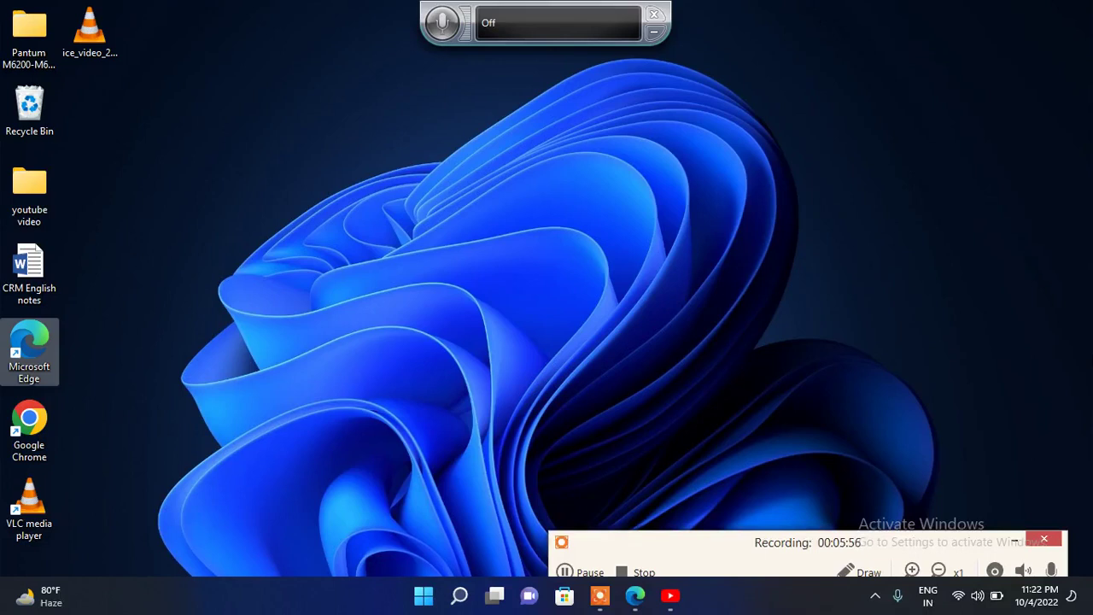
key("super")
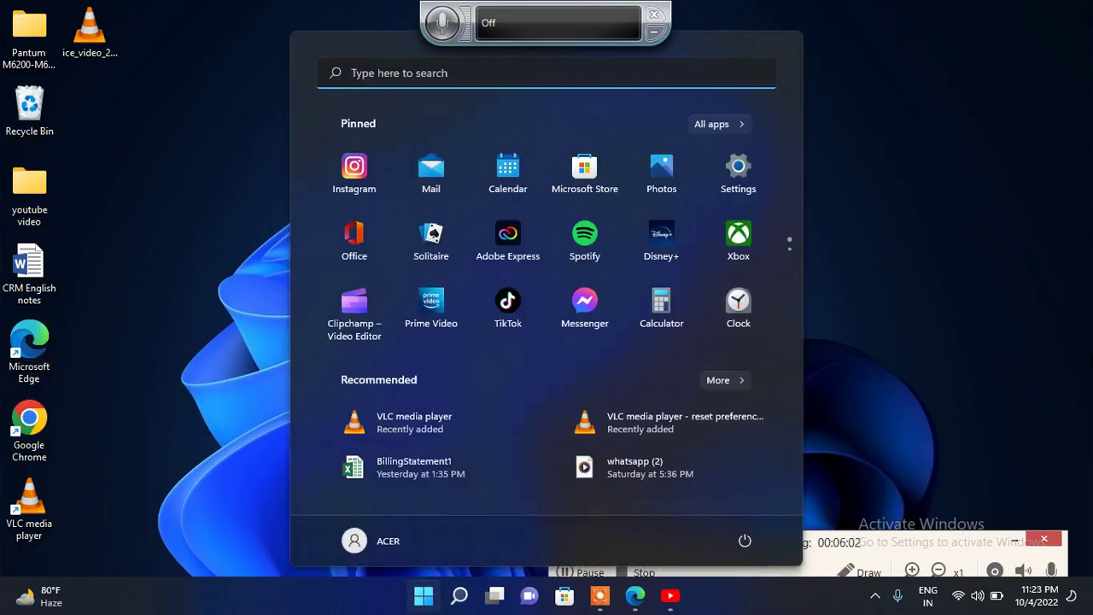
type("you")
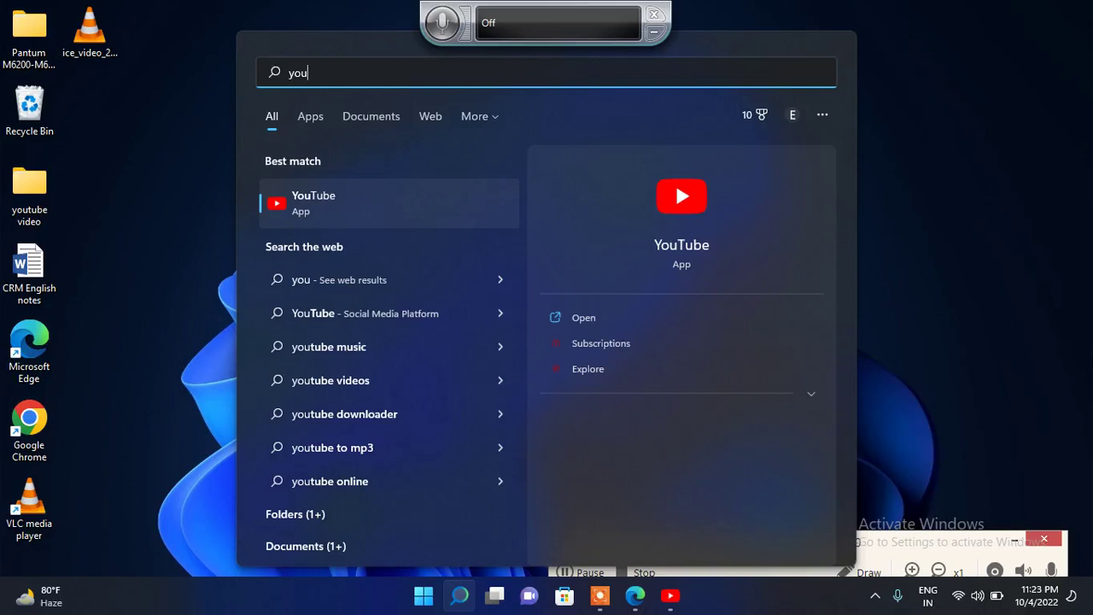
key("Escape")
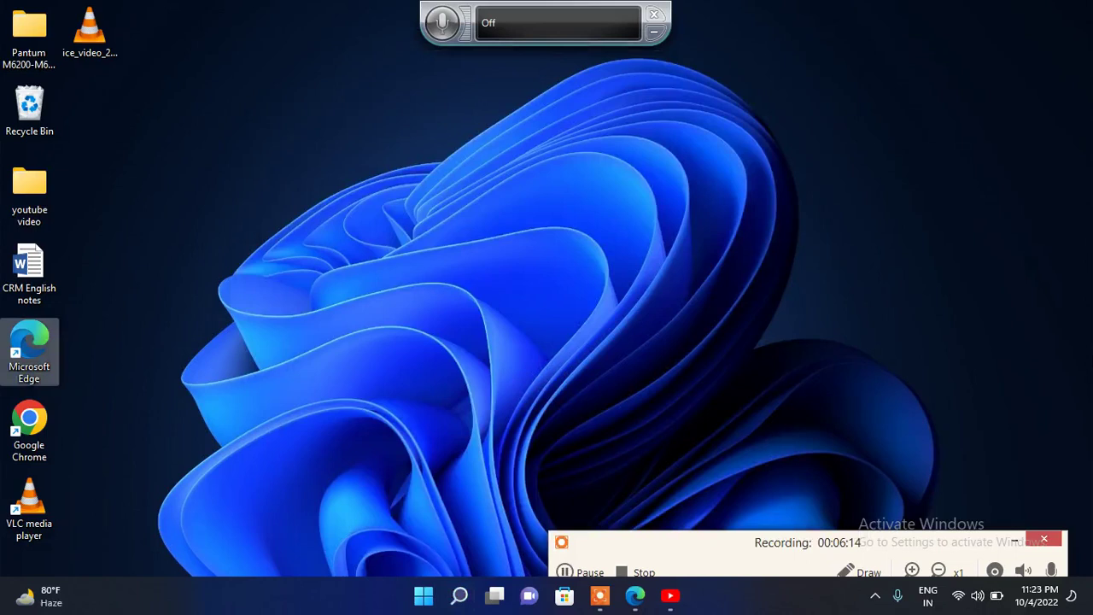
- Open Control Panel with the Run command "control"
key("super+r")
key("BackSpace")
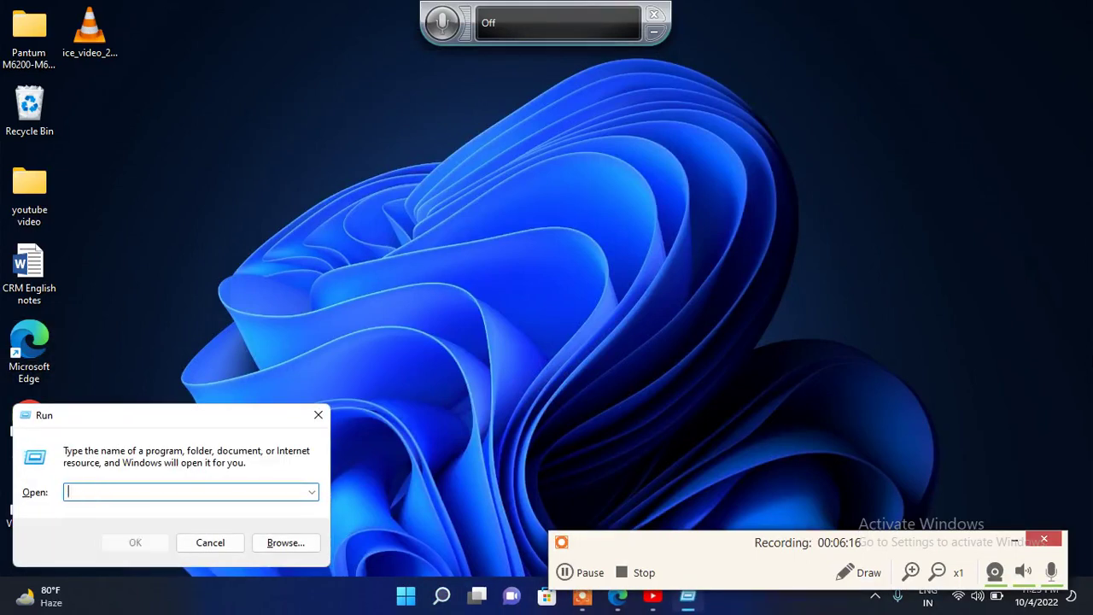
type("control")
key("ctrl+a")
key("Return")
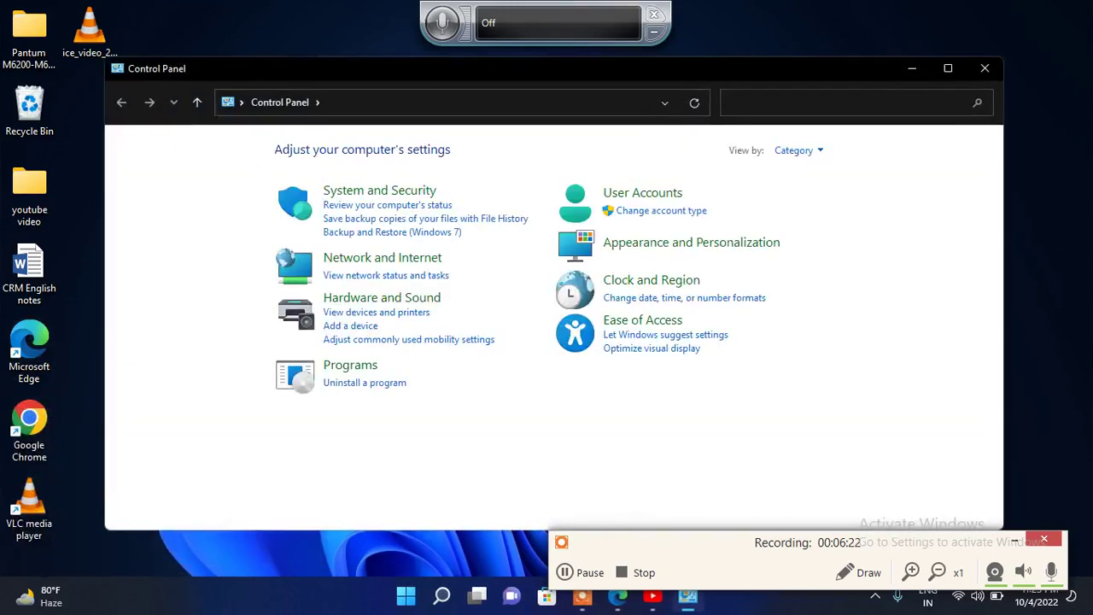
- Search Control Panel for "uni" and open Uninstall a program under Programs and Features
type("uni")
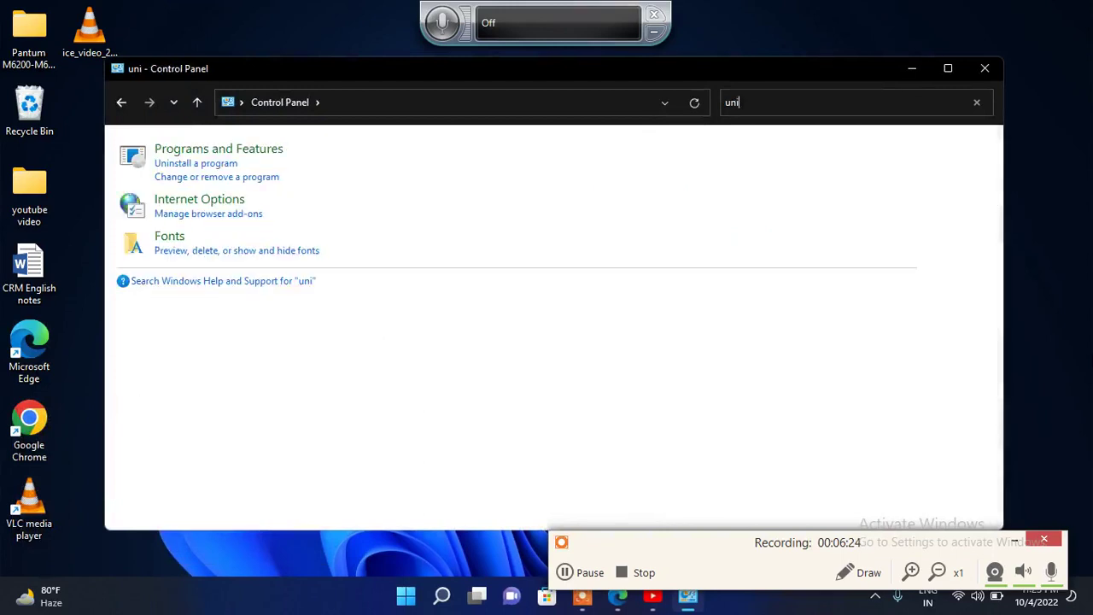
key("Tab")
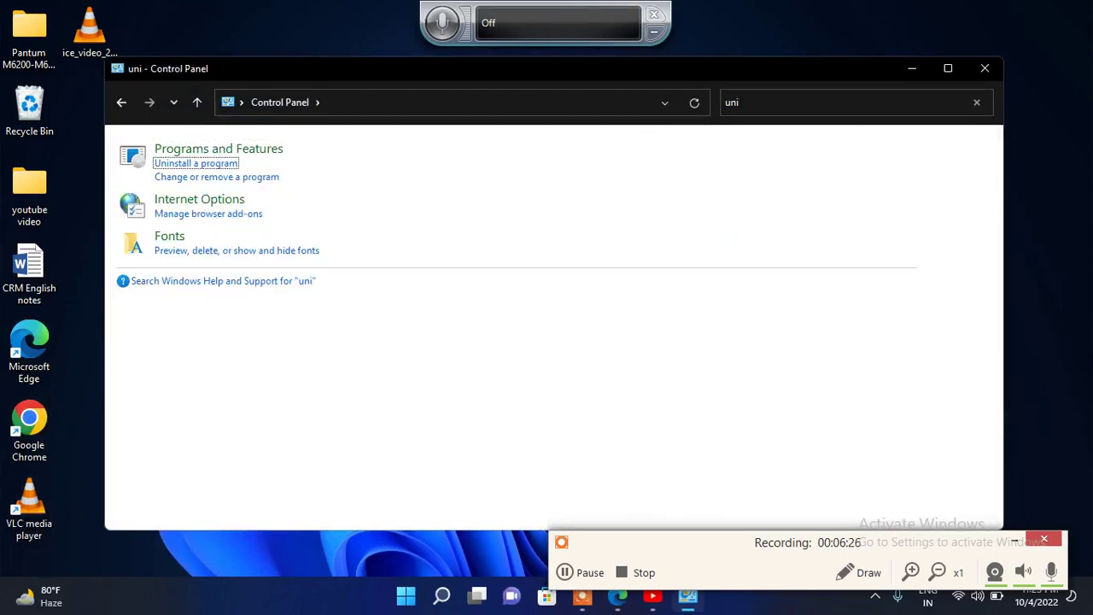
key("Return")
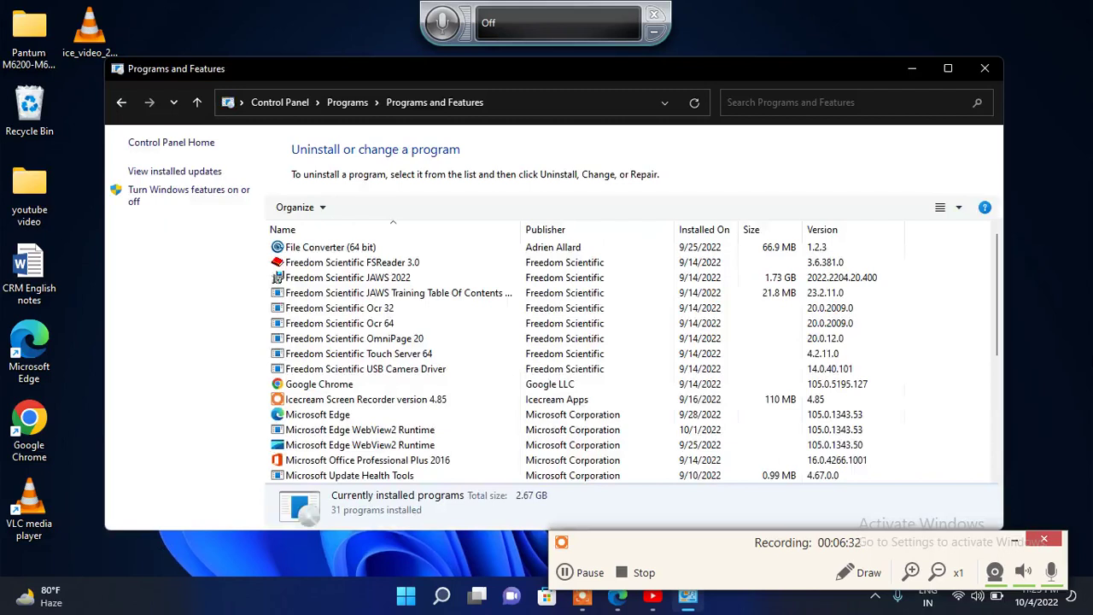
- Look through the list of installed programs, down to its last entries, for the YouTube app
left_click(331, 247)
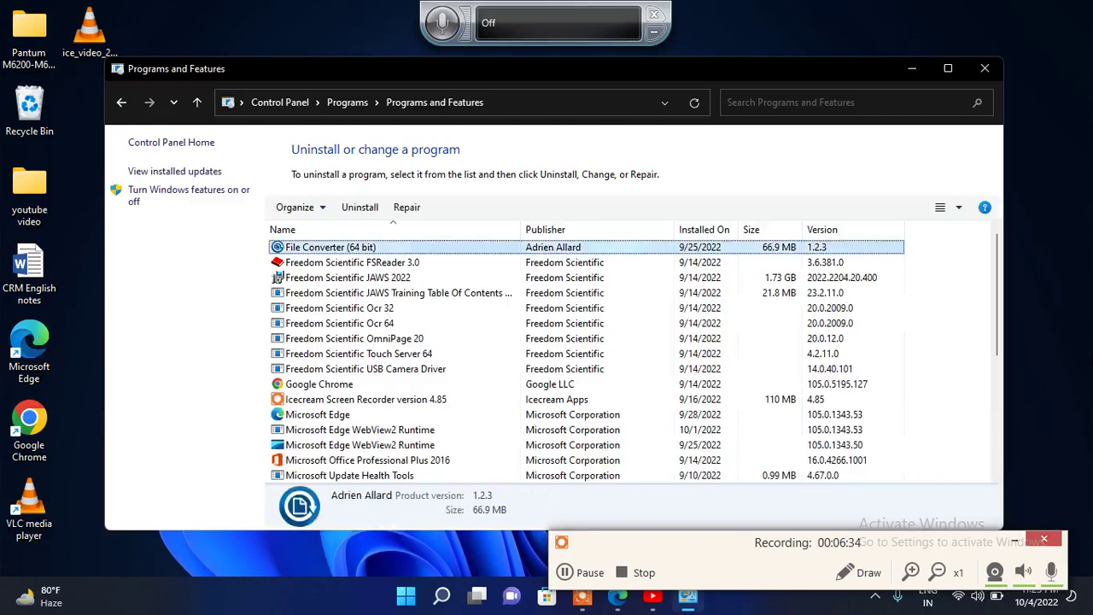
left_click(352, 263)
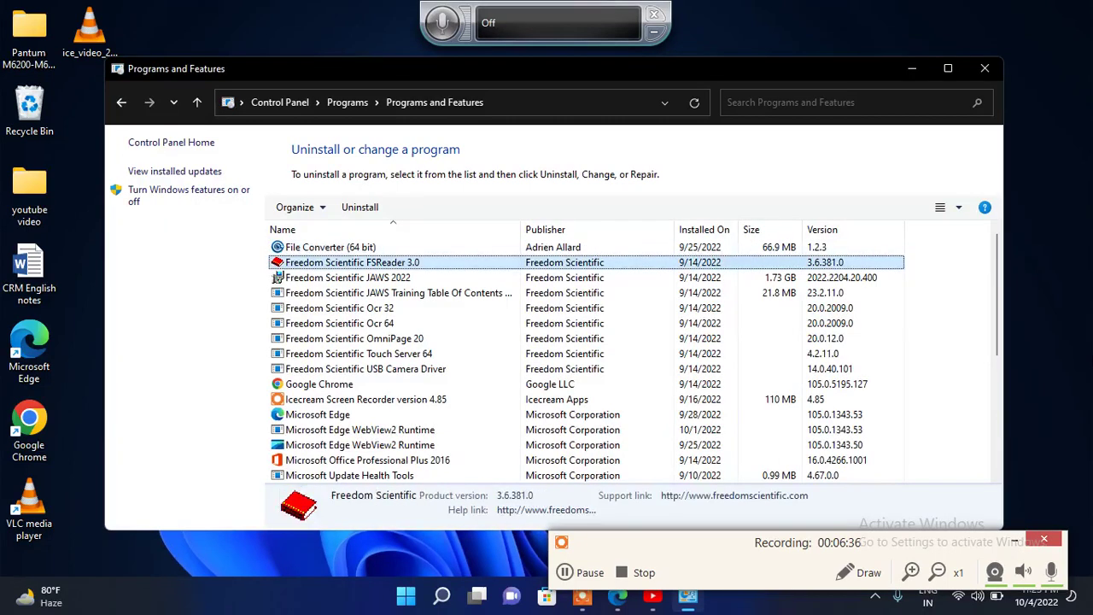
key("Down")
key("End")
key("Up")
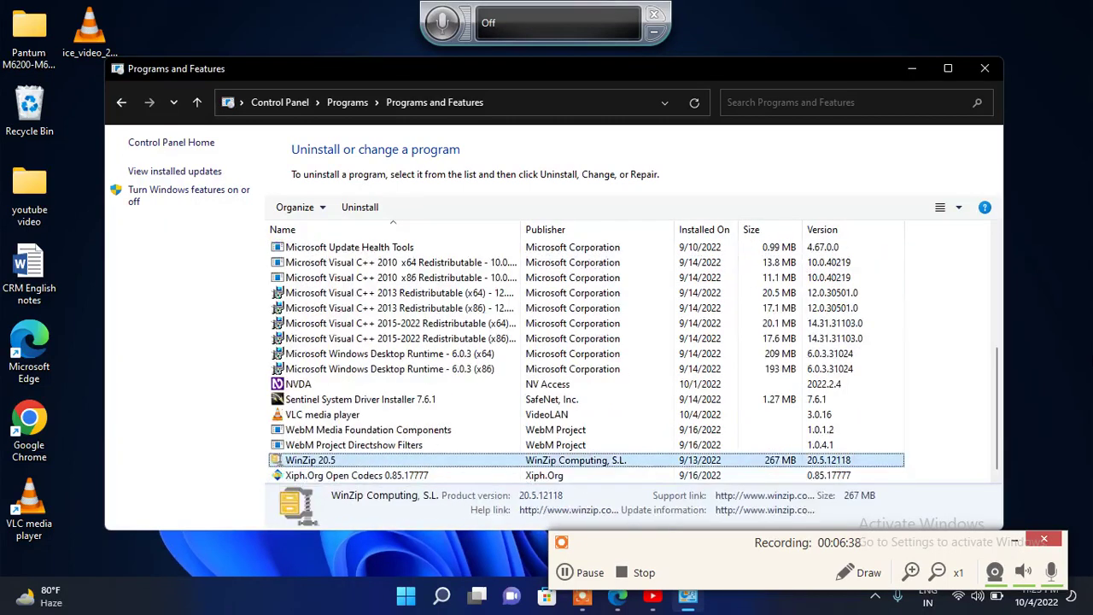
key("Up")
key("Up")
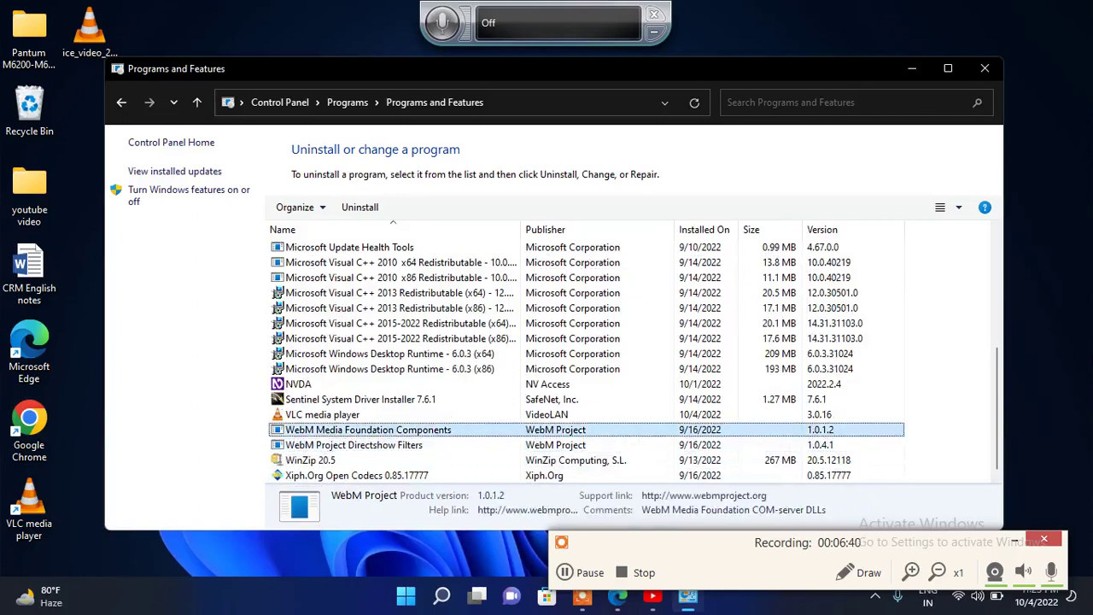
key("Up")
key("Up")
key("Up")
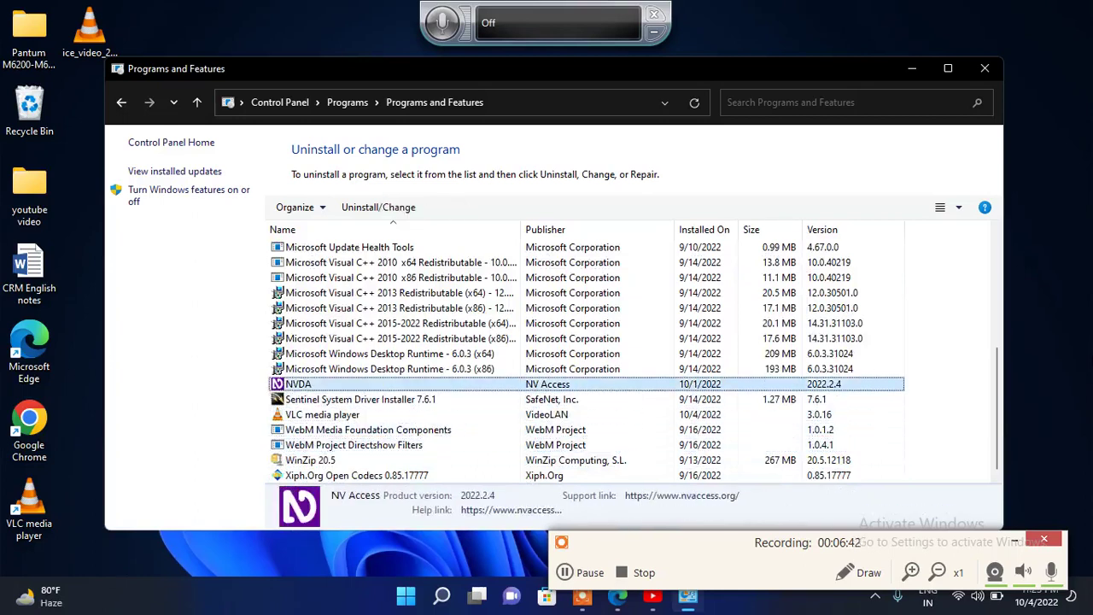
key("Up")
key("Down")
key("Down")
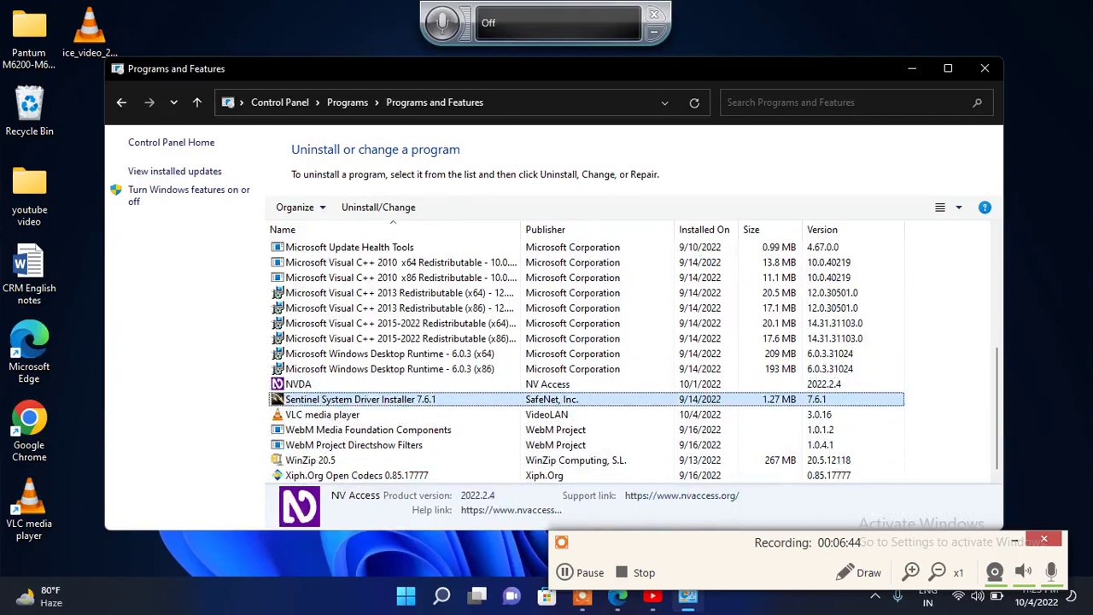
key("Down")
key("Down")
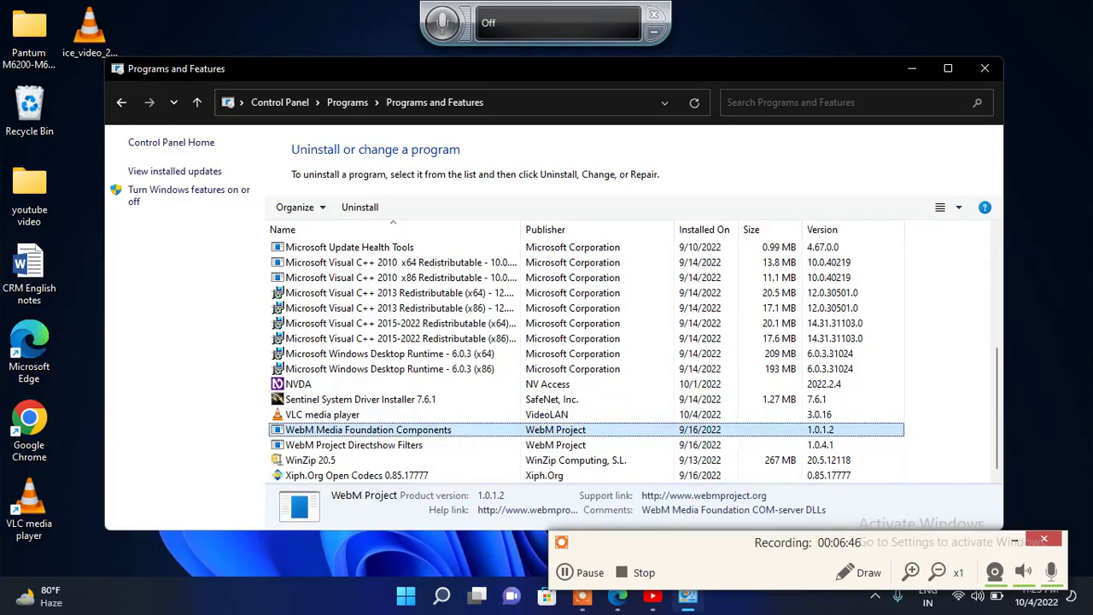
key("Down")
key("Down")
key("Down")
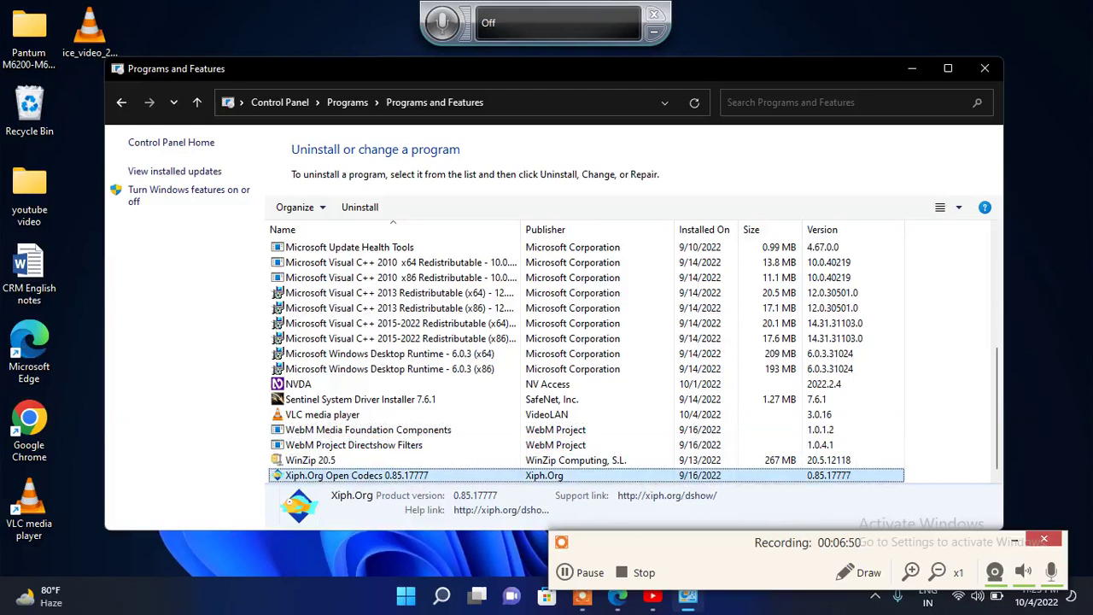
- Close the Programs and Features window
key("alt+space")
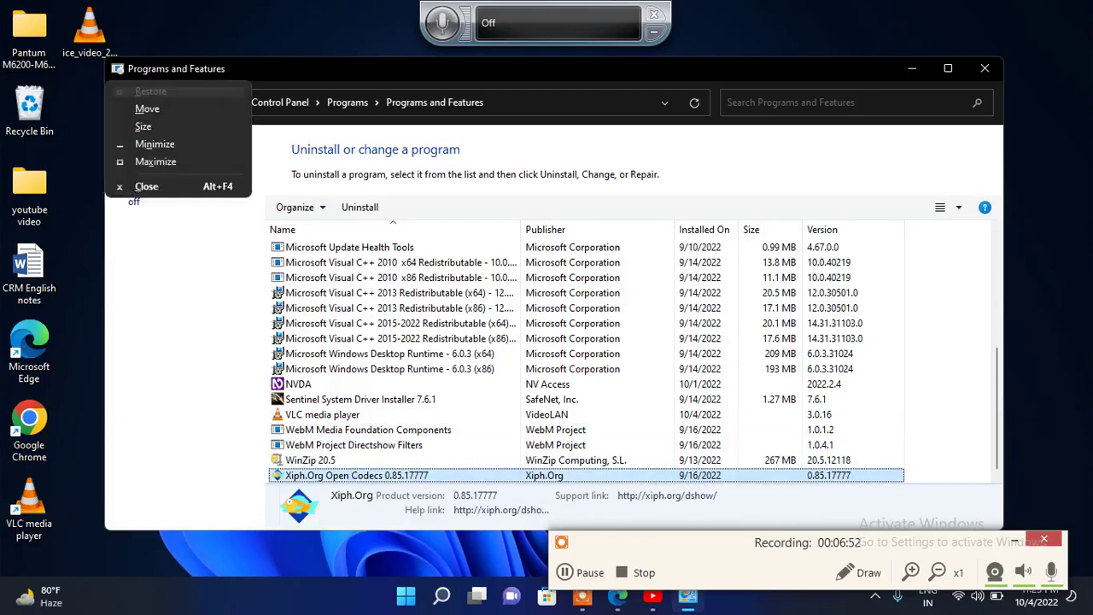
key("Up")
key("Return")
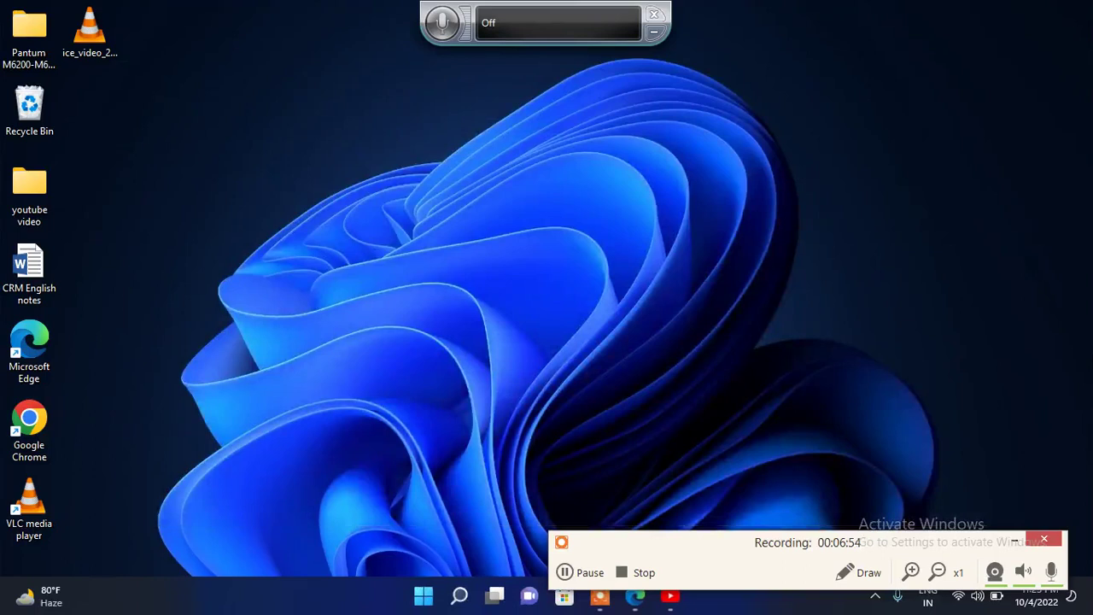
- Search Windows for "you" and open the installed YouTube app
key("super")
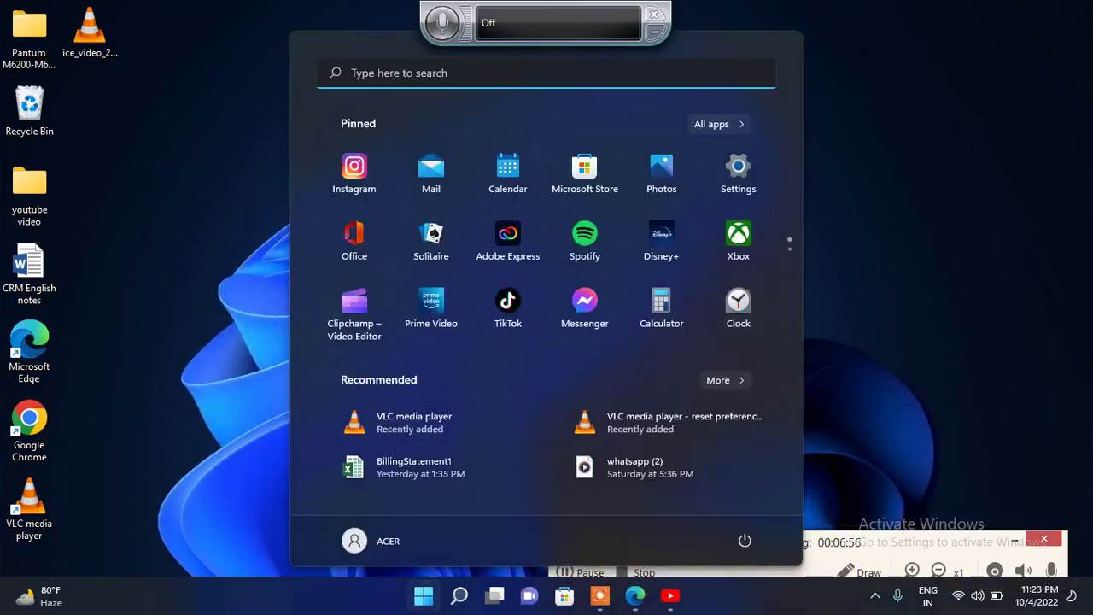
type("you")
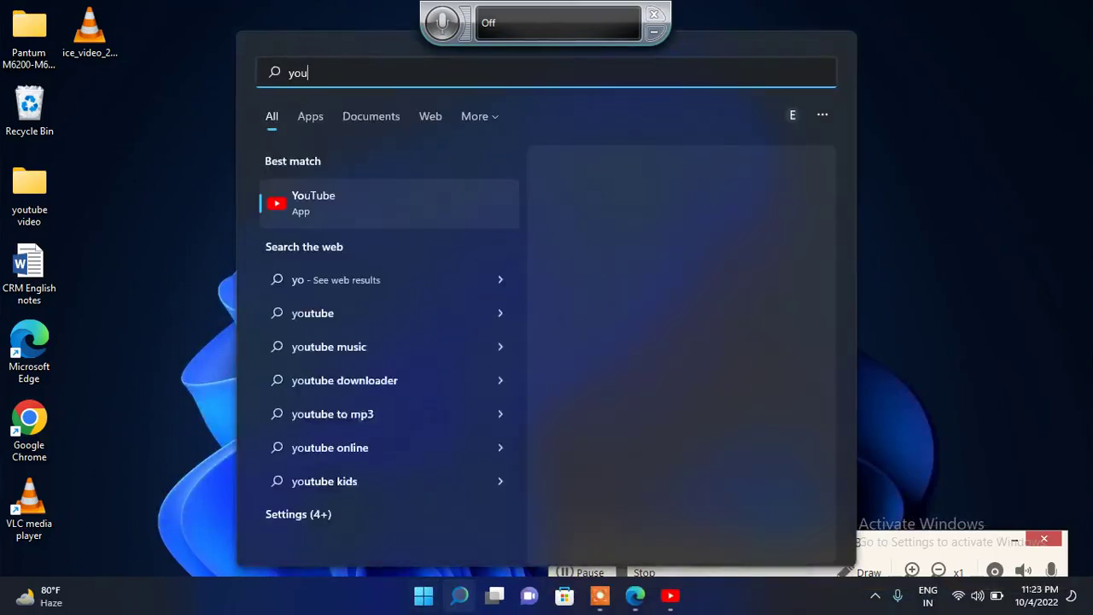
key("Return")
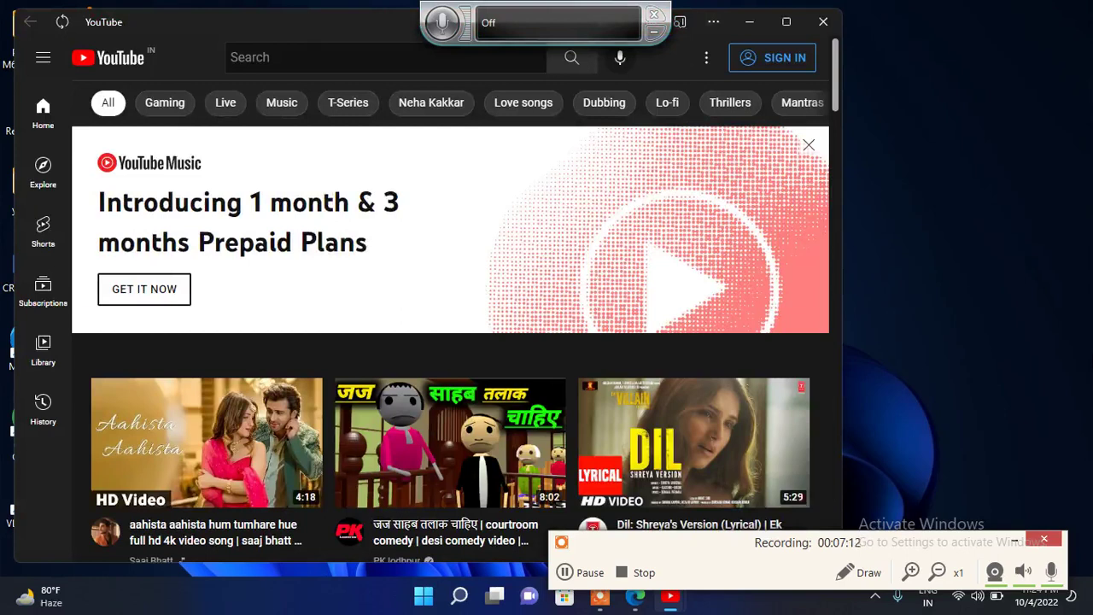
- Examine the YouTube app's header controls, from the logo through the search field and voice search to the settings options
key("Tab")
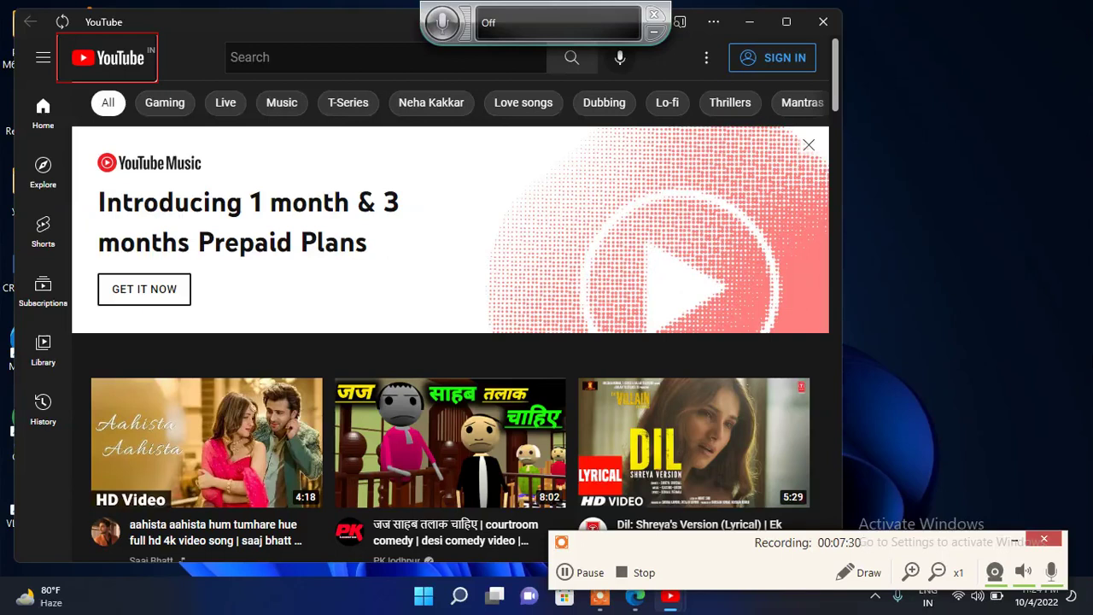
key("Tab")
key("Tab")
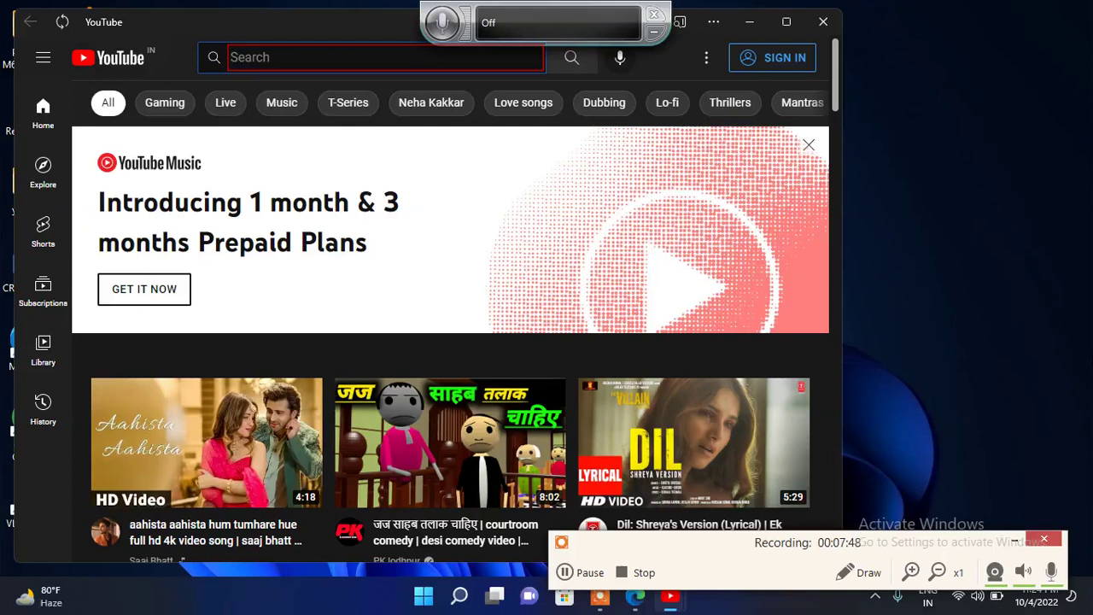
key("Tab")
key("Tab")
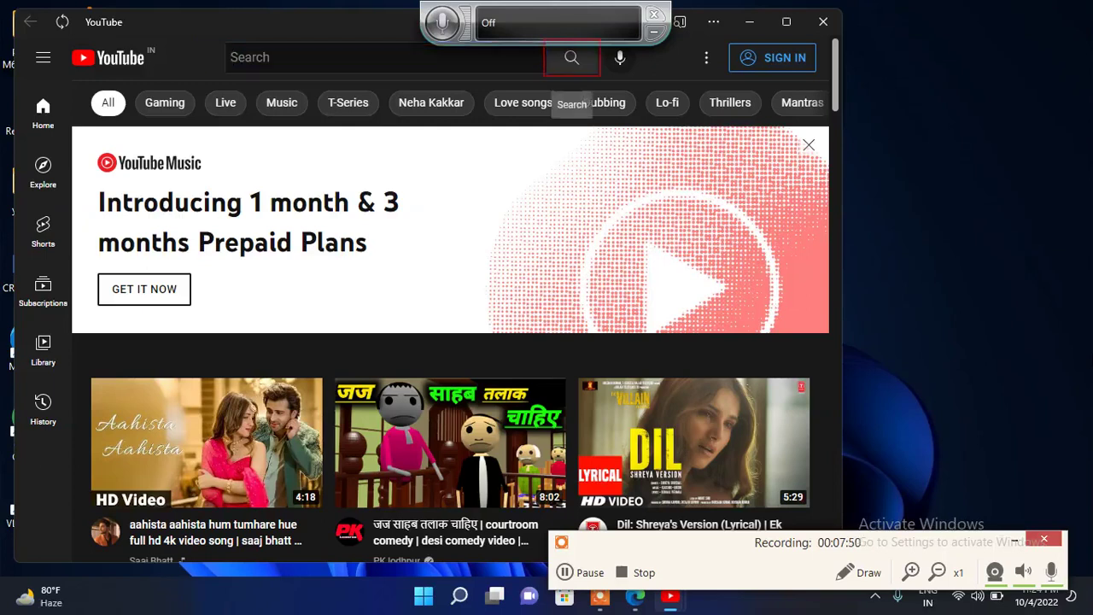
key("Tab")
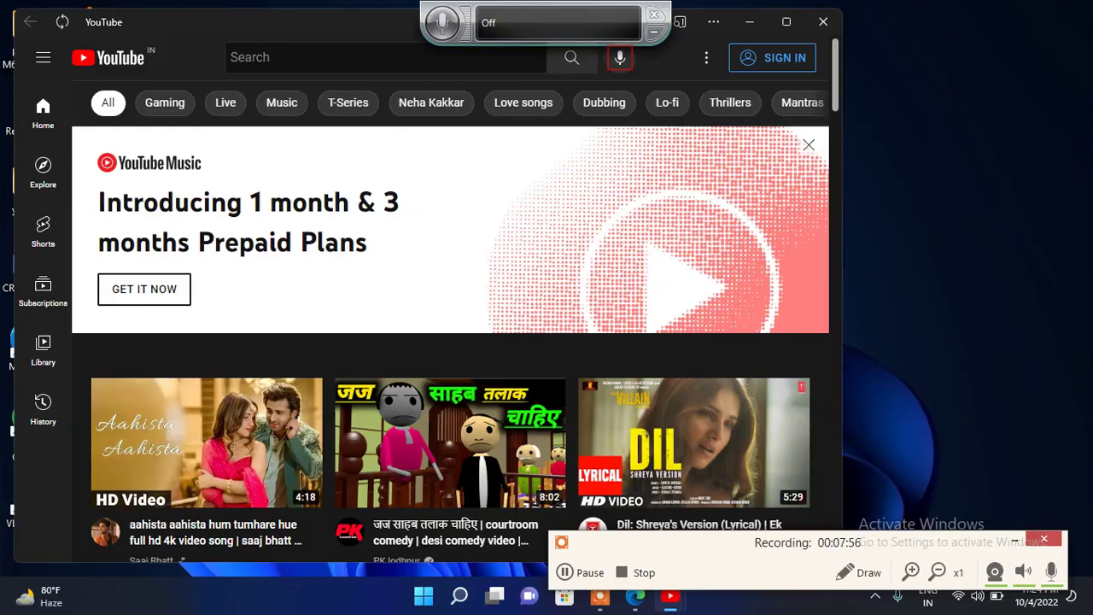
key("Tab")
key("Tab")
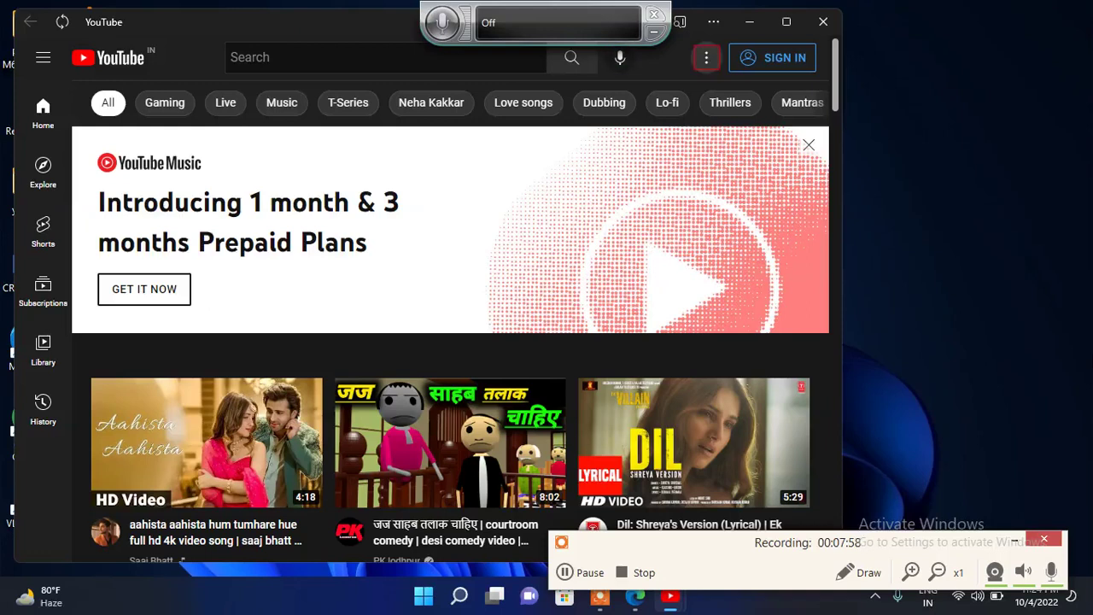
- Examine the YouTube app's navigation entries from Home to History and the category filters from All to Music
key("Tab")
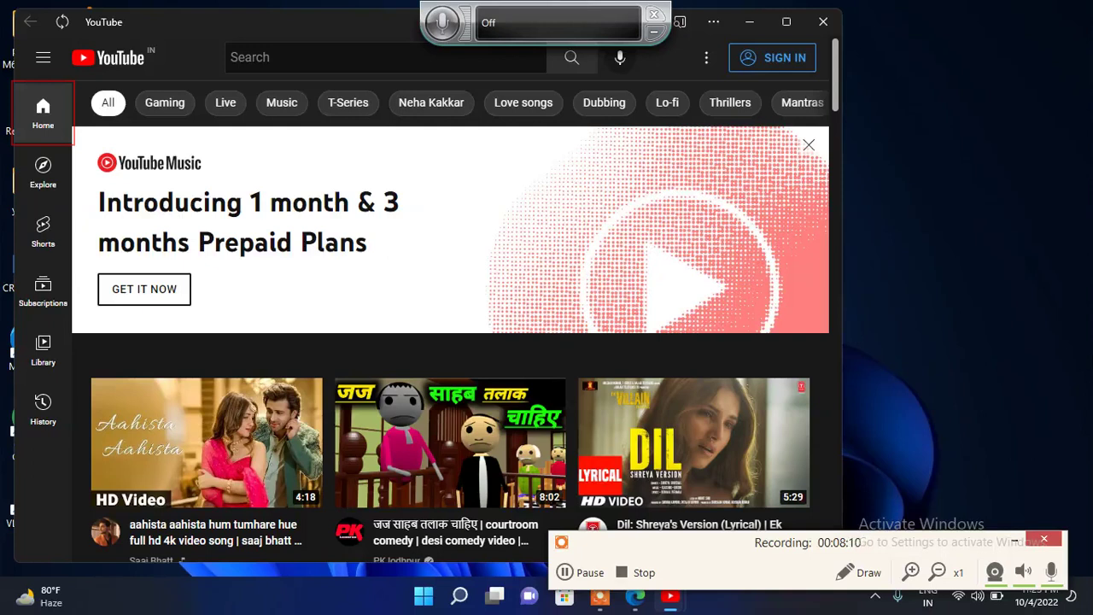
key("Tab")
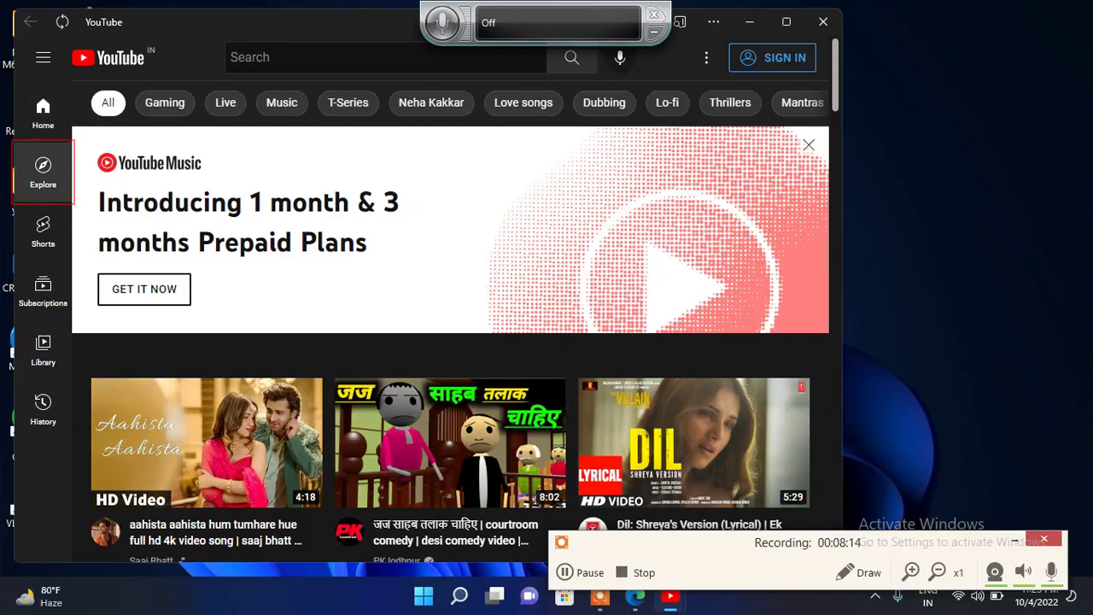
key("Tab")
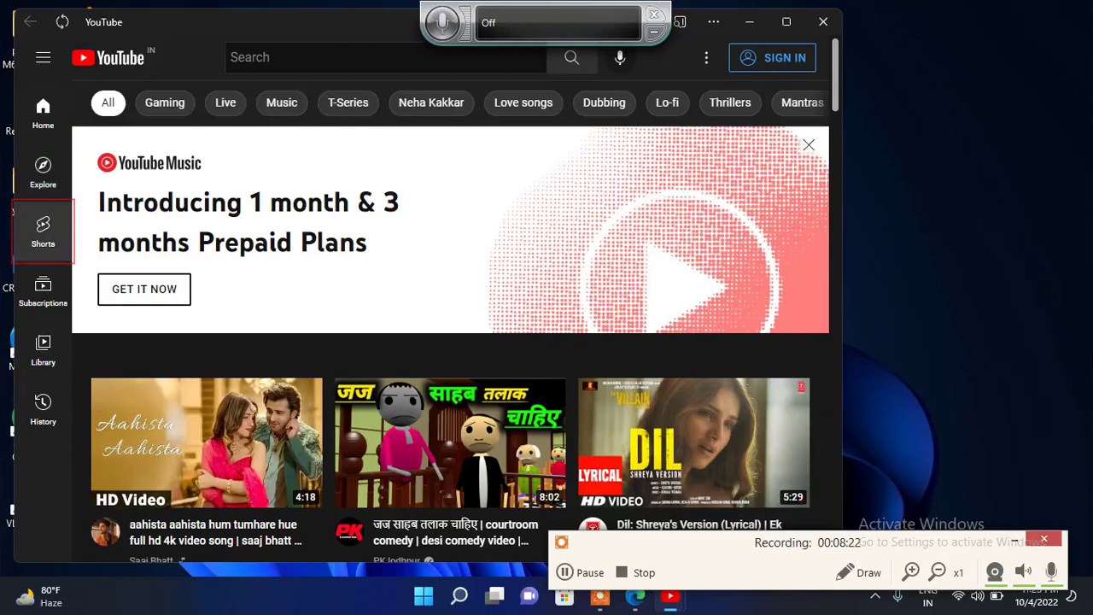
key("Tab")
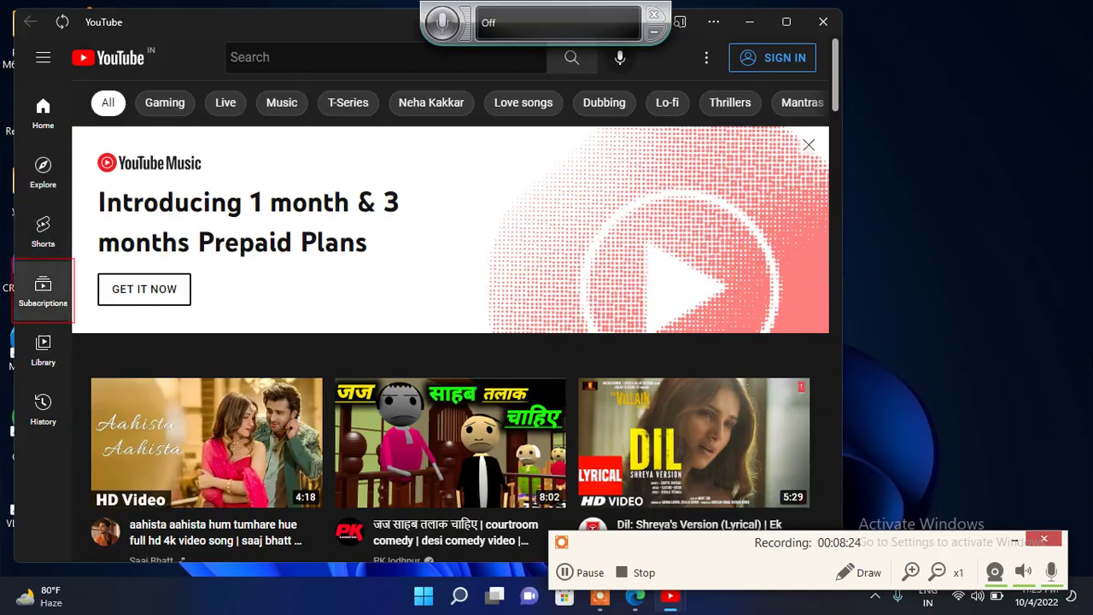
key("Tab")
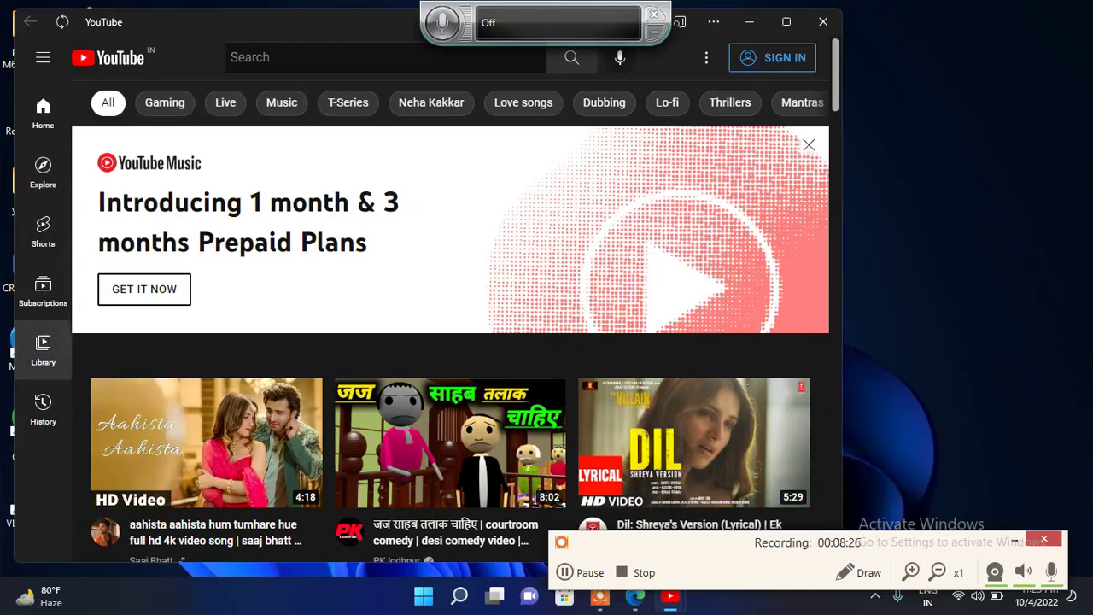
key("Tab")
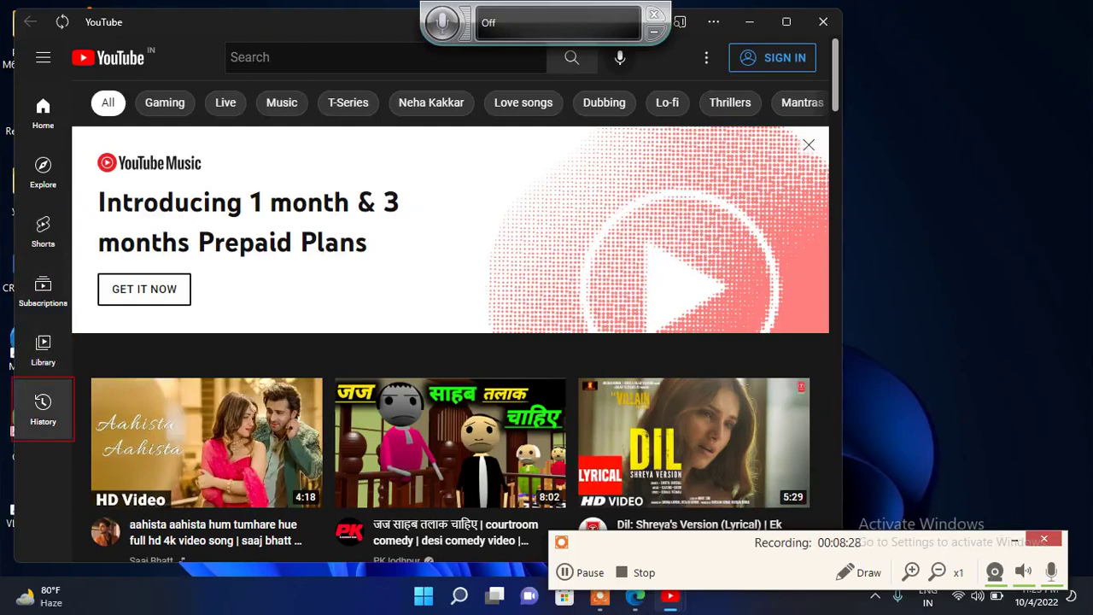
key("Tab")
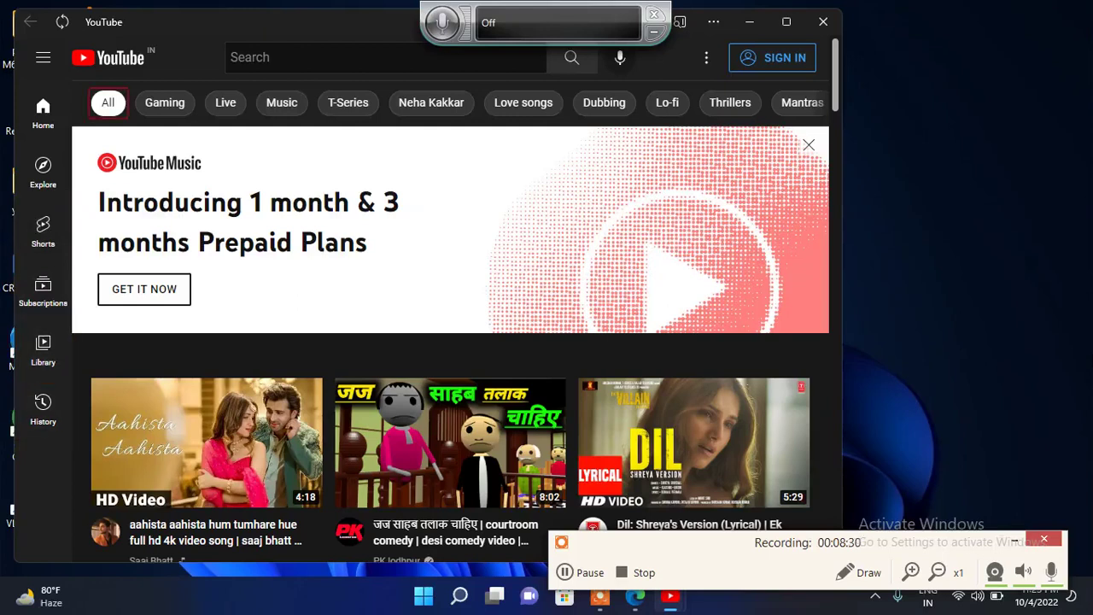
key("Tab")
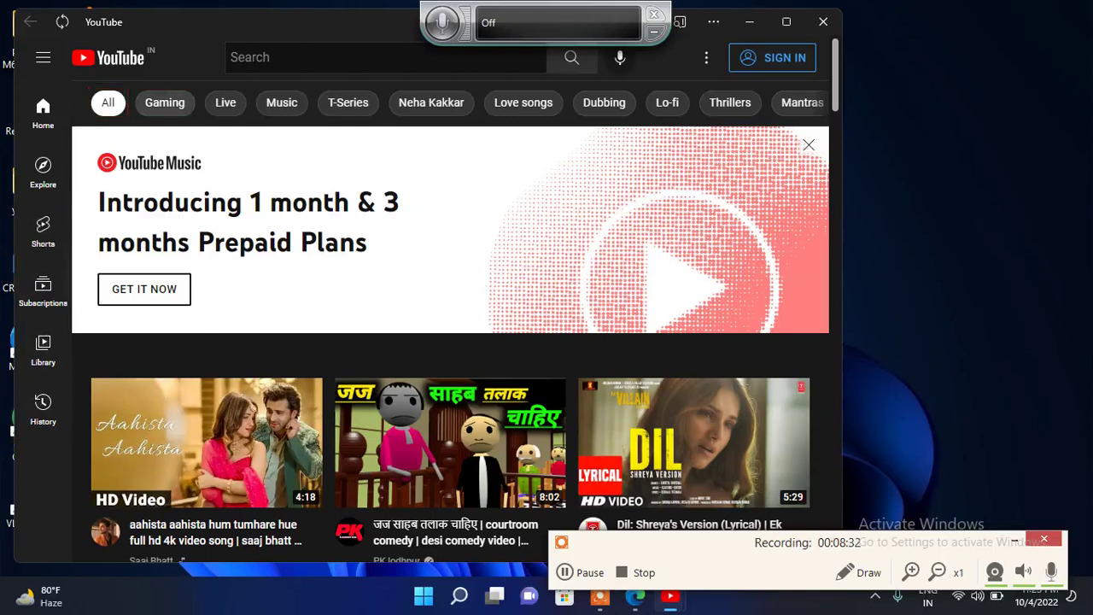
key("Tab")
key("Tab")
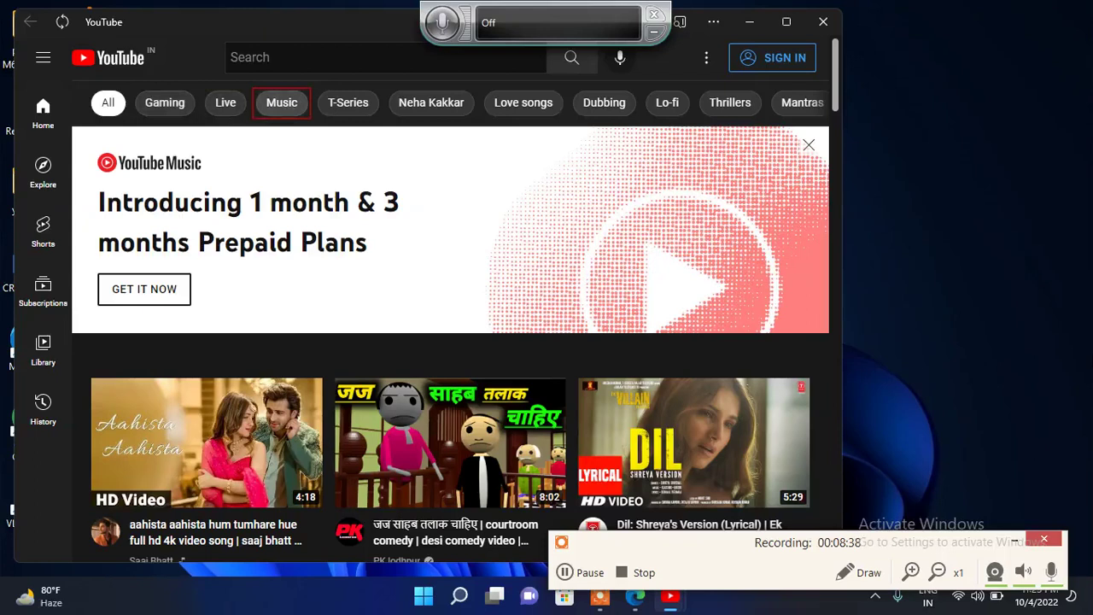
- Return to the desktop and check its icons for a YouTube shortcut
key("super+d")
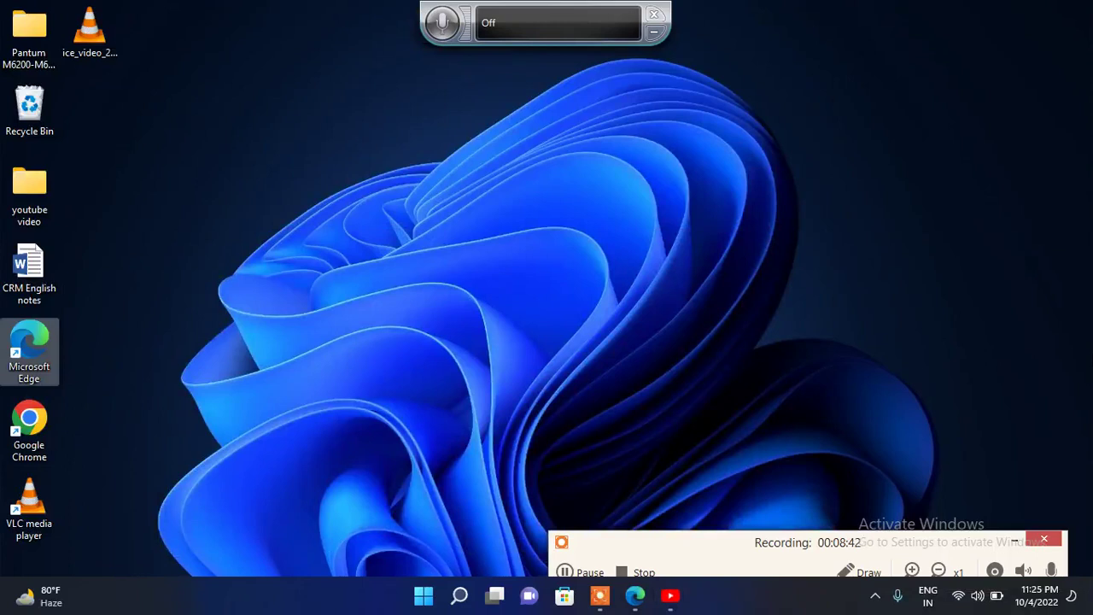
left_click(29, 431)
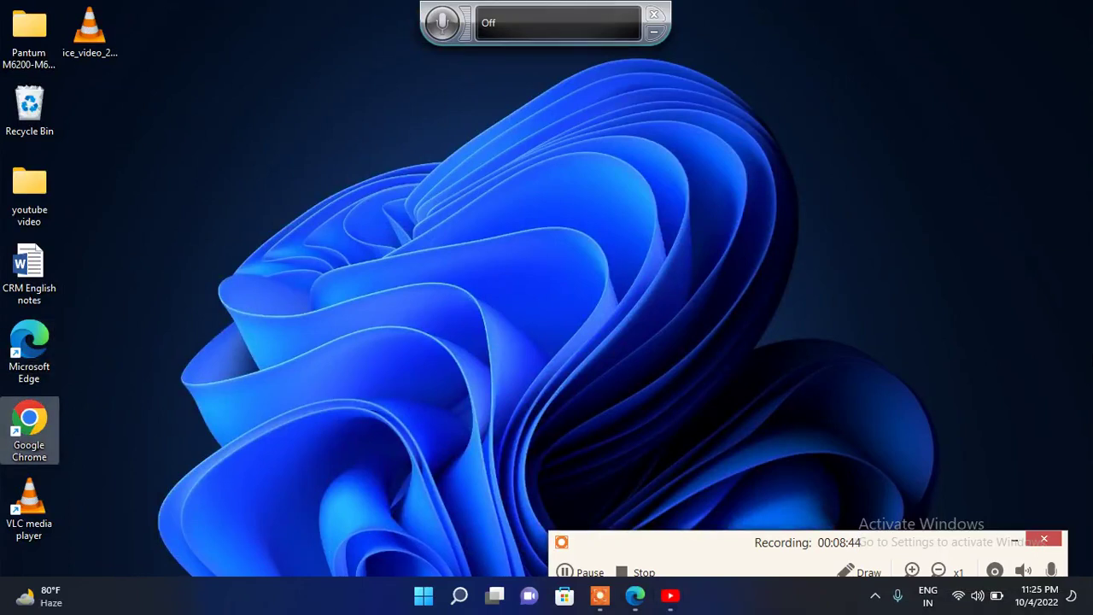
left_click(29, 194)
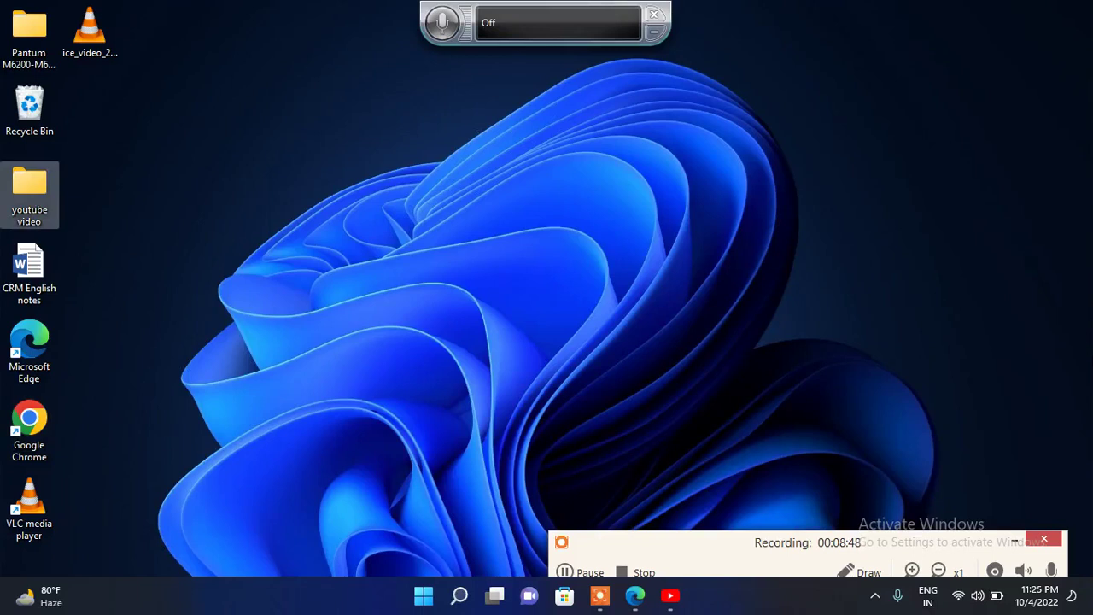
- Search Windows for "you" and go through the web suggestions from "you" to "youtube online"
key("super")
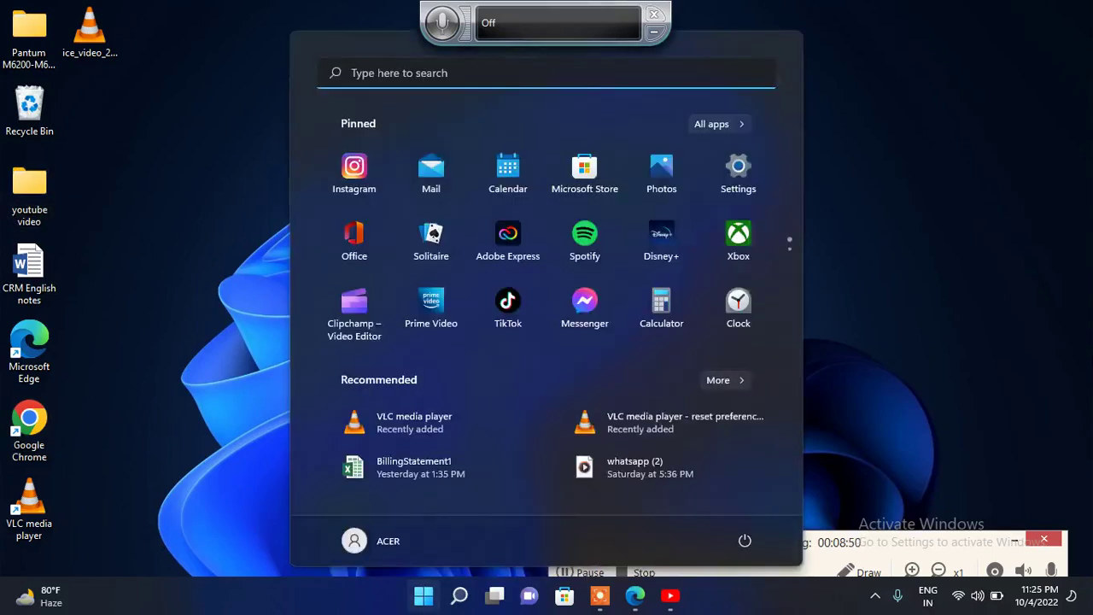
type("you")
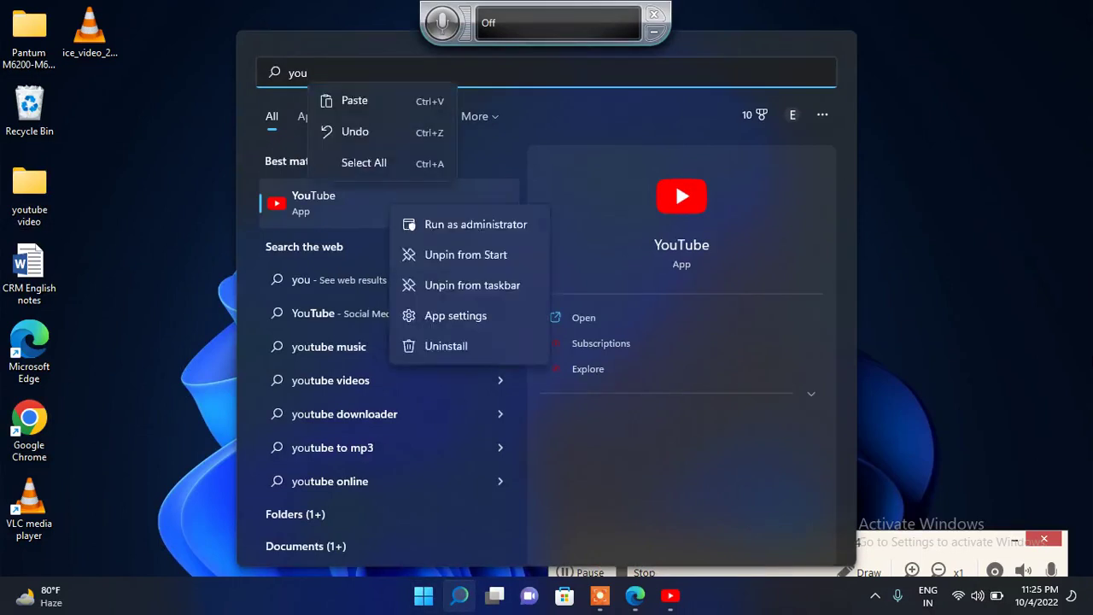
key("Down")
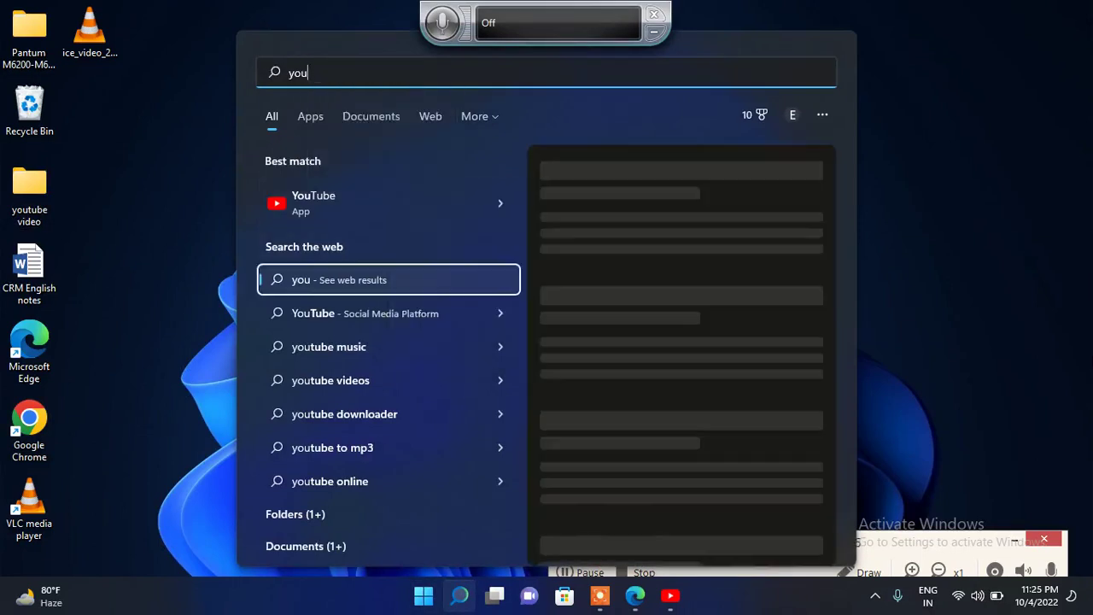
key("Down")
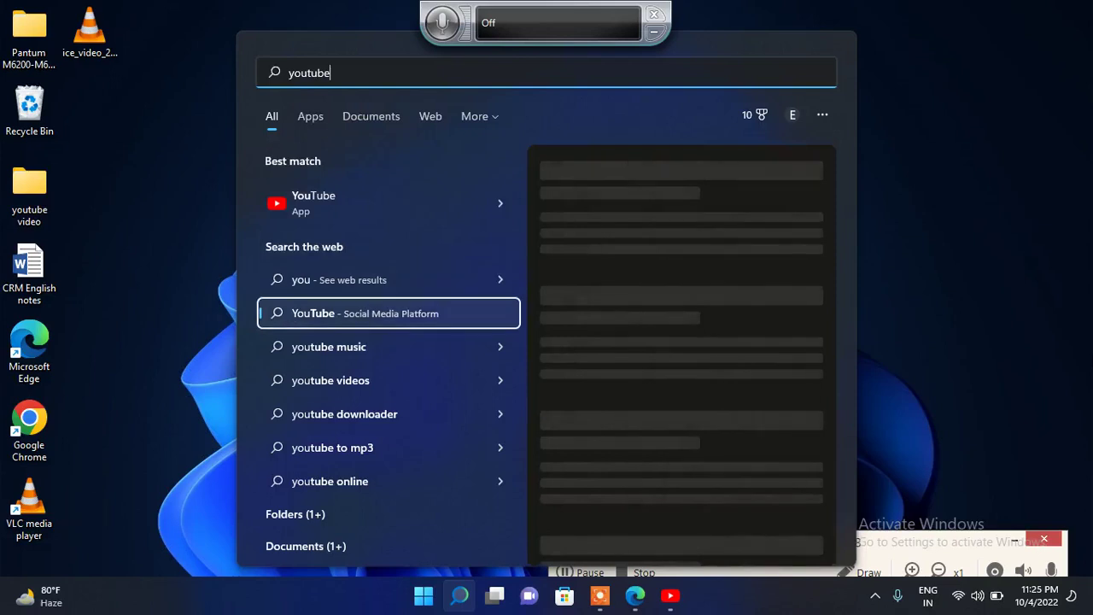
key("Down")
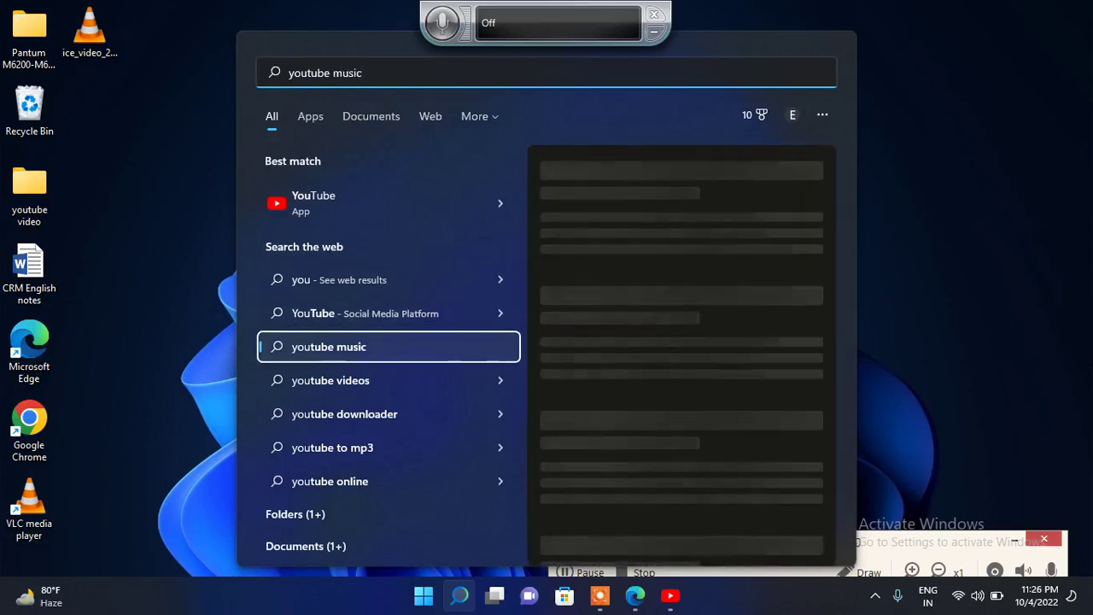
key("Down")
key("Down")
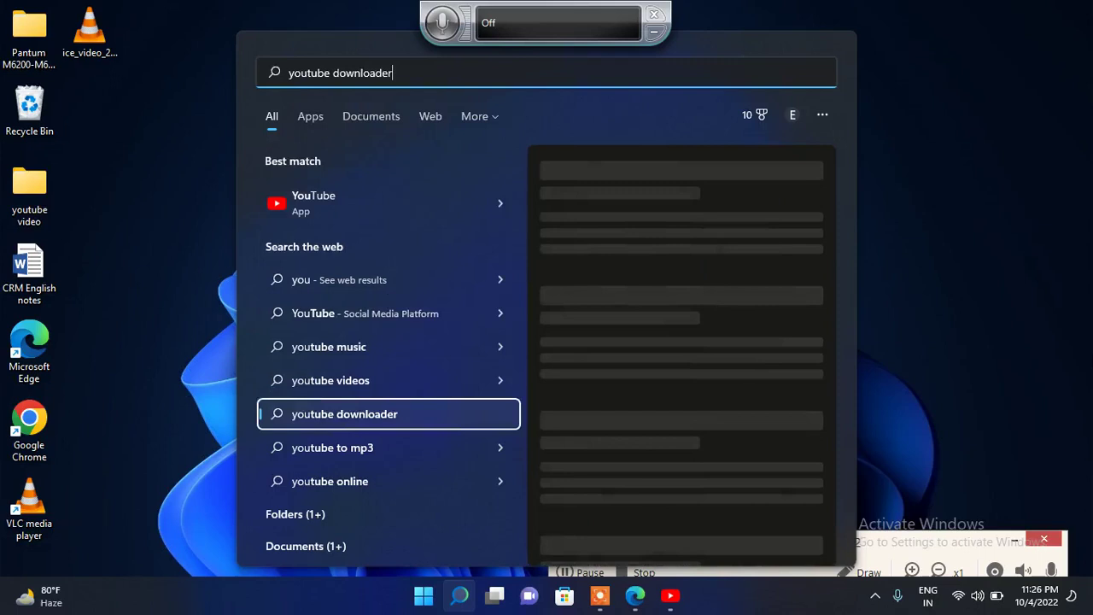
key("Down")
key("Down")
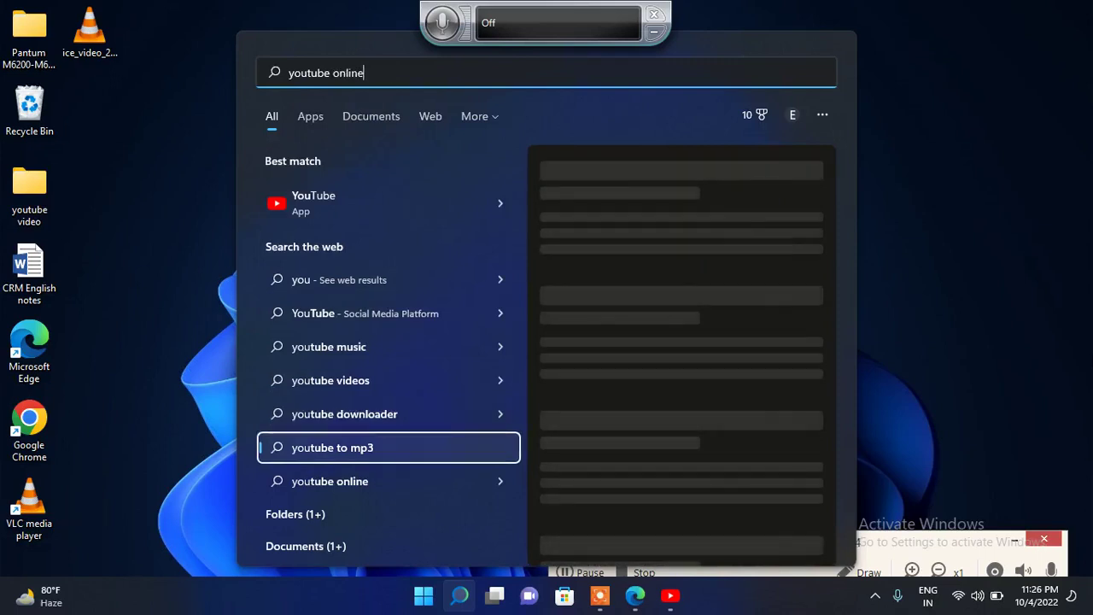
- Examine the Folders and Documents groups and the All filter of the search results, and close Windows search
key("Down")
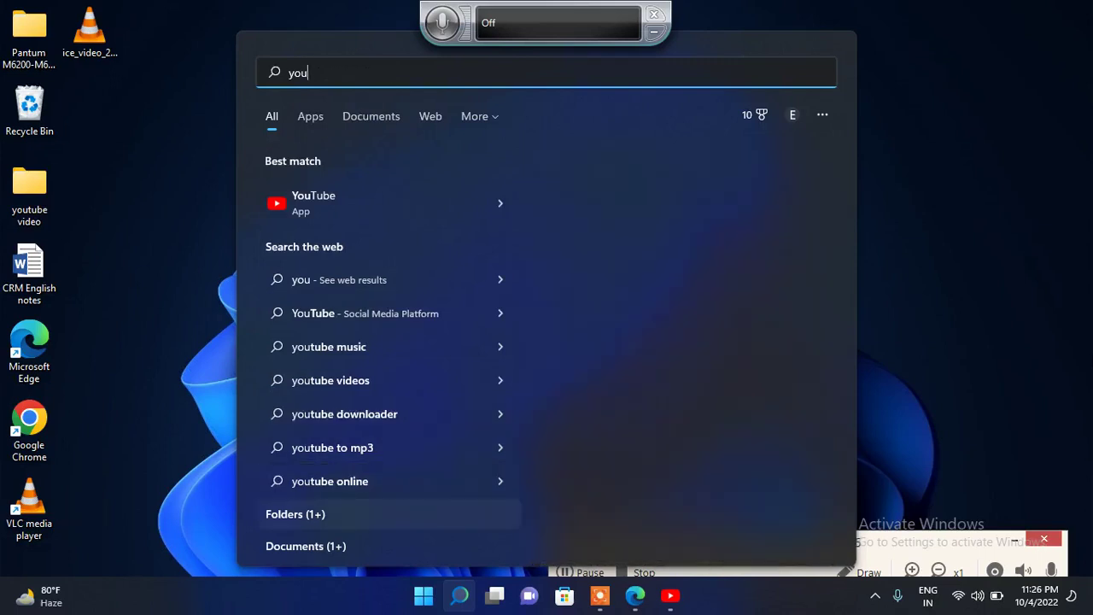
key("Down")
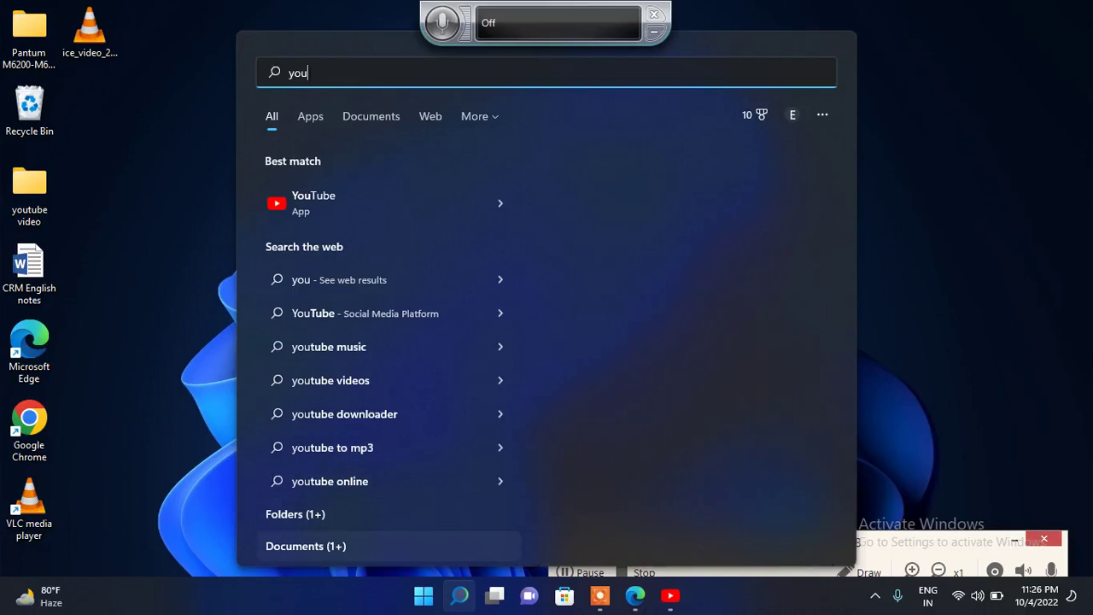
key("Down")
key("Down")
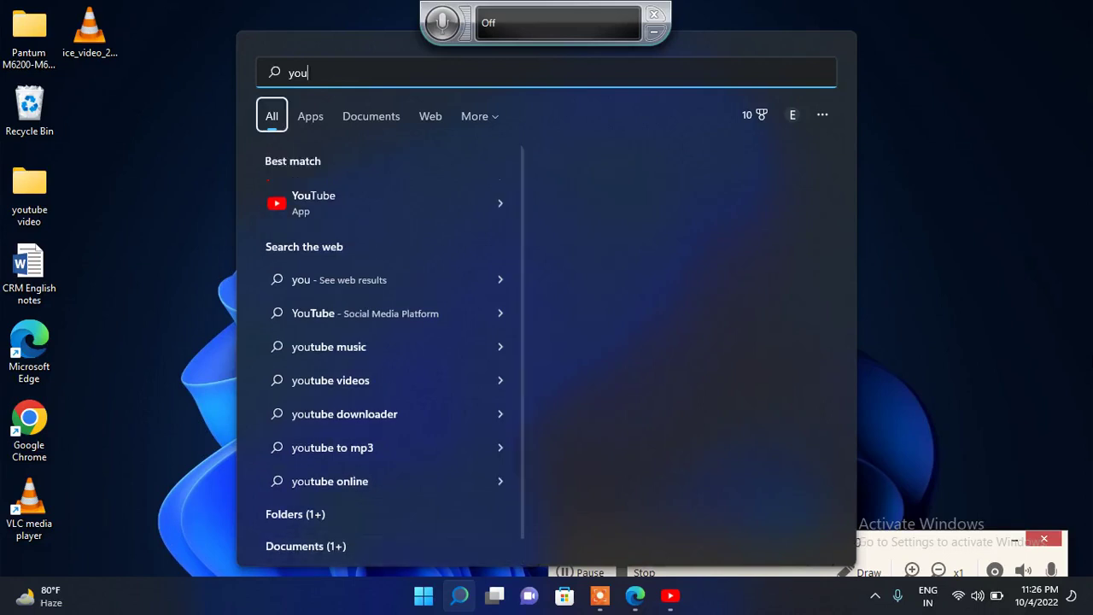
key("Down")
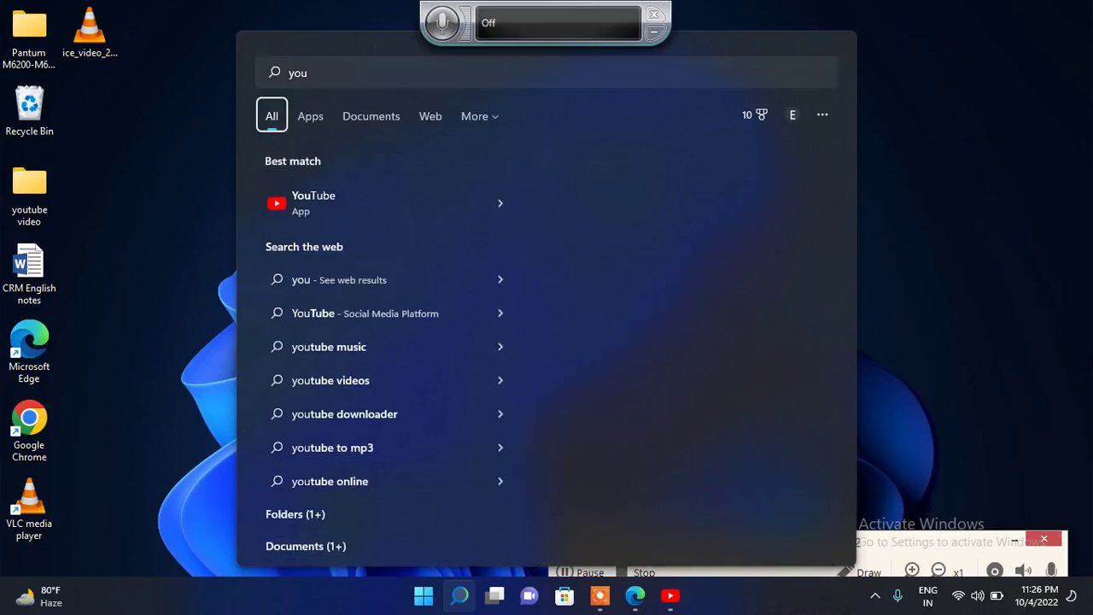
key("Down")
key("Up")
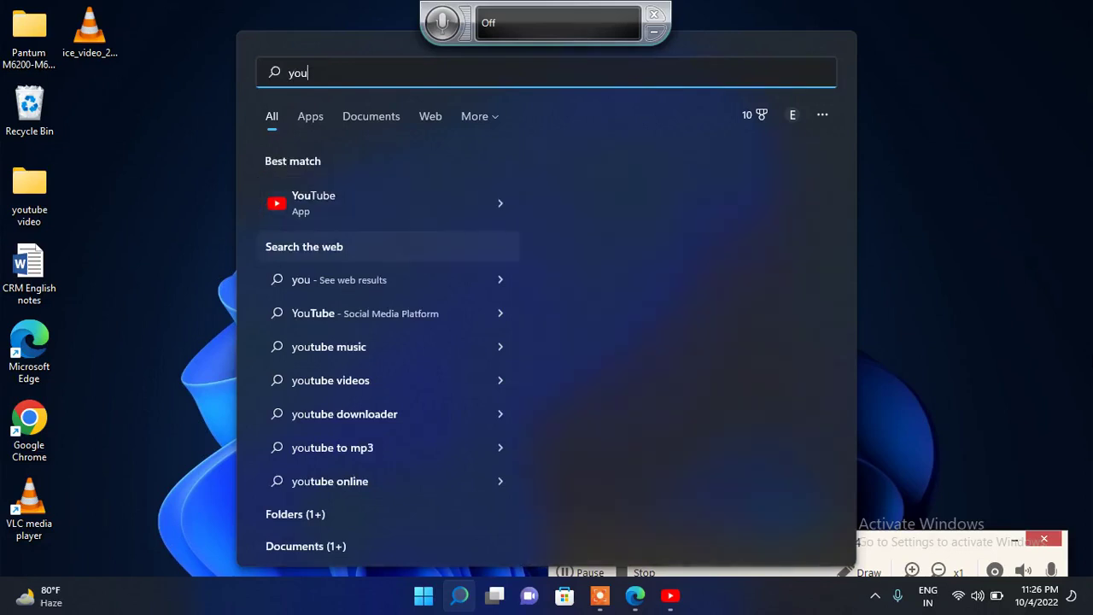
key("Escape")
key("Escape")
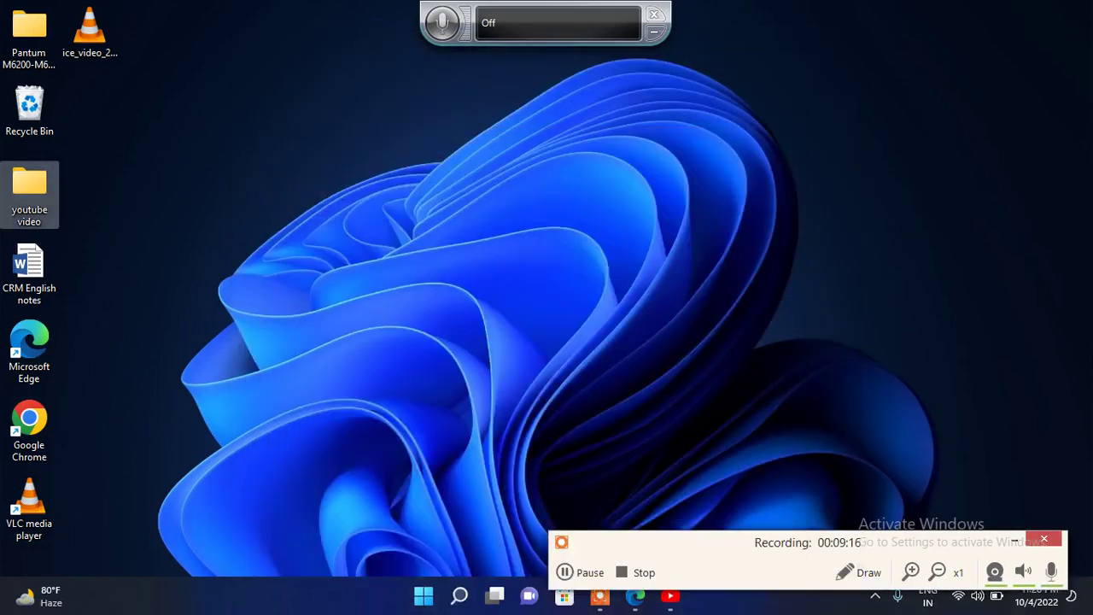